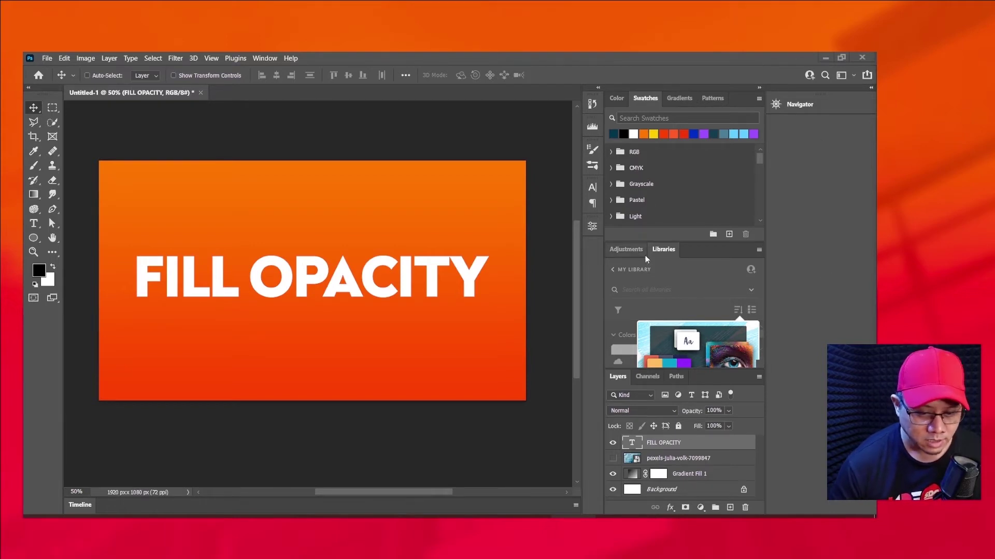
# Lower the FILL OPACITY text layer's opacity to 25% and 0%, and restore it to 100%.
pyautogui.moveTo(652, 369); pyautogui.dragTo(654, 352)
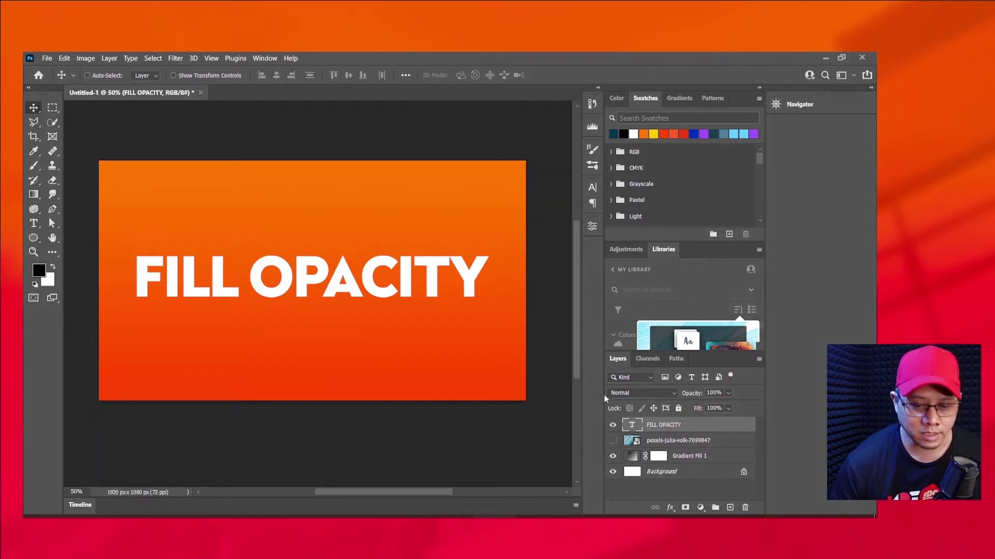
pyautogui.click(728, 393)
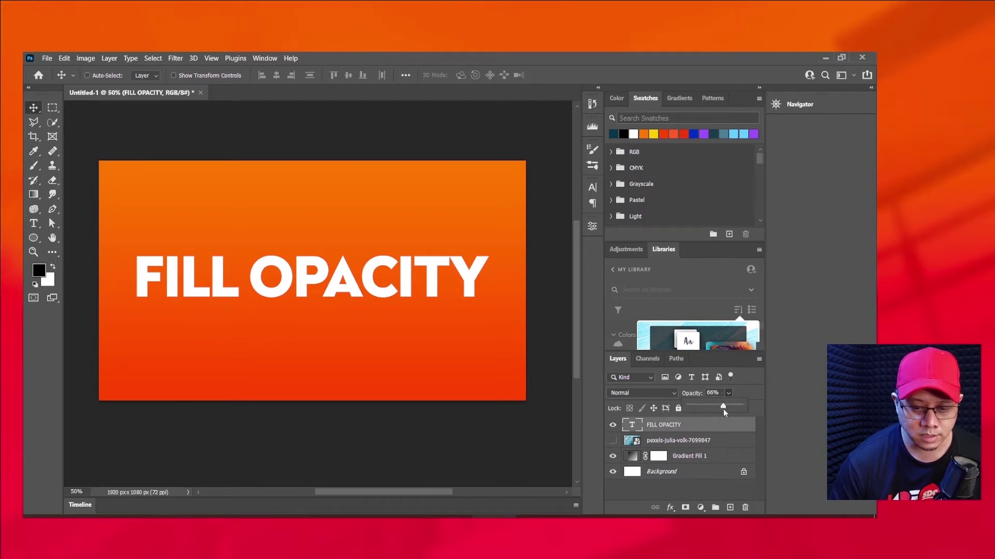
pyautogui.moveTo(723, 408); pyautogui.dragTo(707, 406)
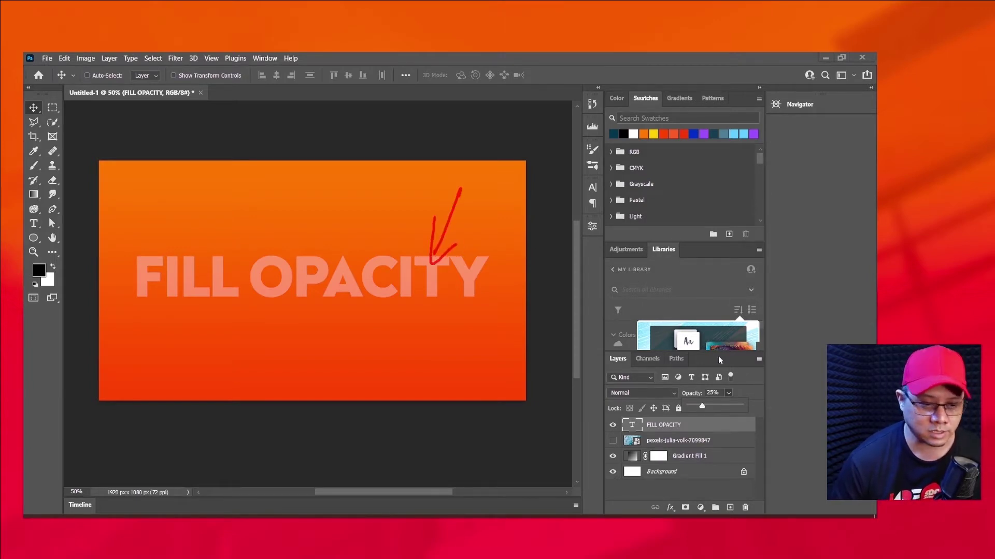
pyautogui.moveTo(701, 405); pyautogui.dragTo(687, 407)
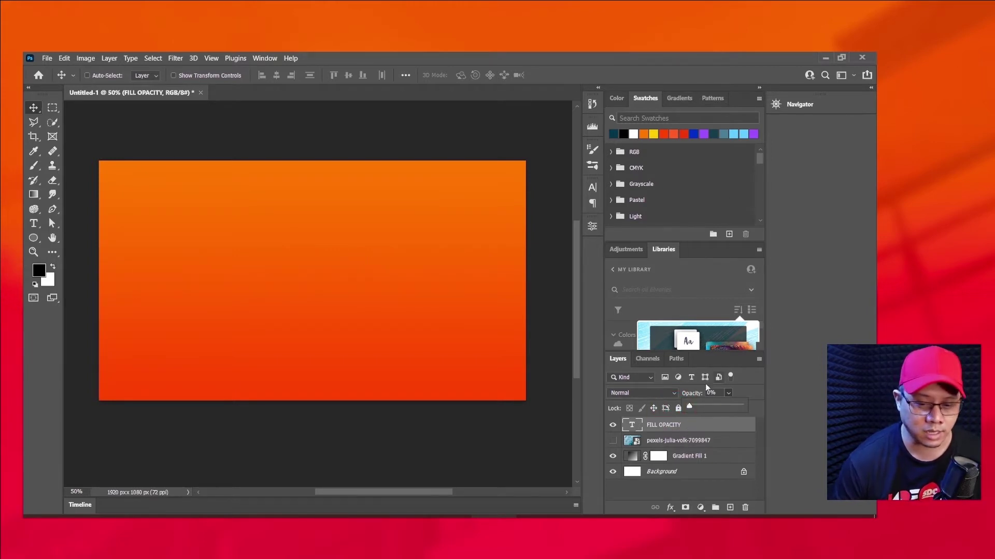
pyautogui.moveTo(732, 415); pyautogui.dragTo(757, 411)
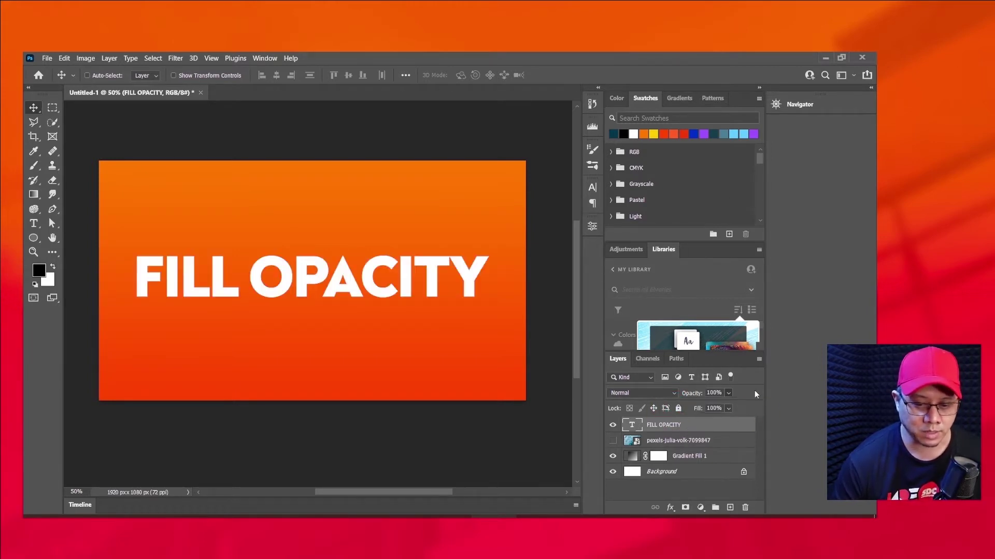
# Reduce the text layer's fill to 0%, raise it partway, and return it to 100%.
pyautogui.click(728, 409)
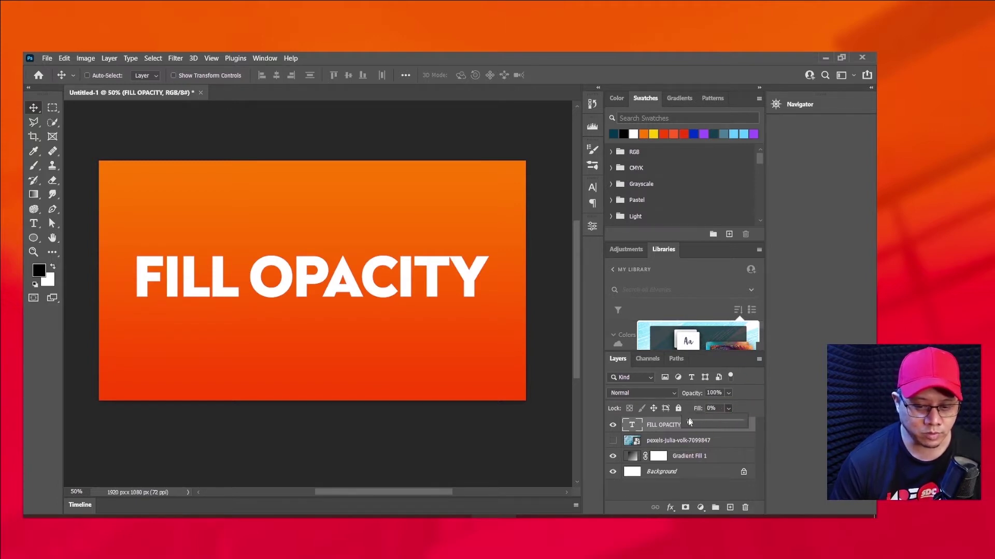
pyautogui.moveTo(688, 418); pyautogui.dragTo(689, 420)
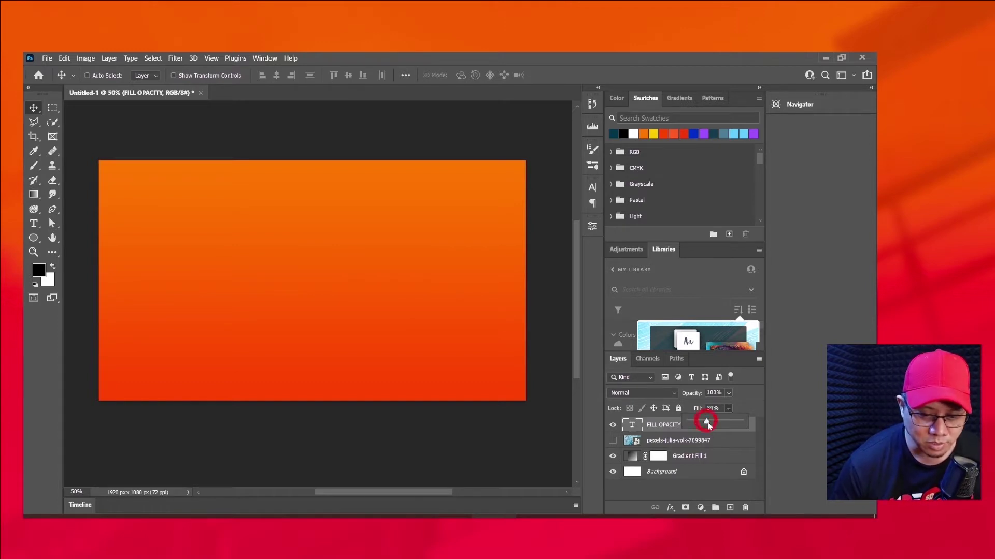
pyautogui.moveTo(707, 421); pyautogui.dragTo(715, 424)
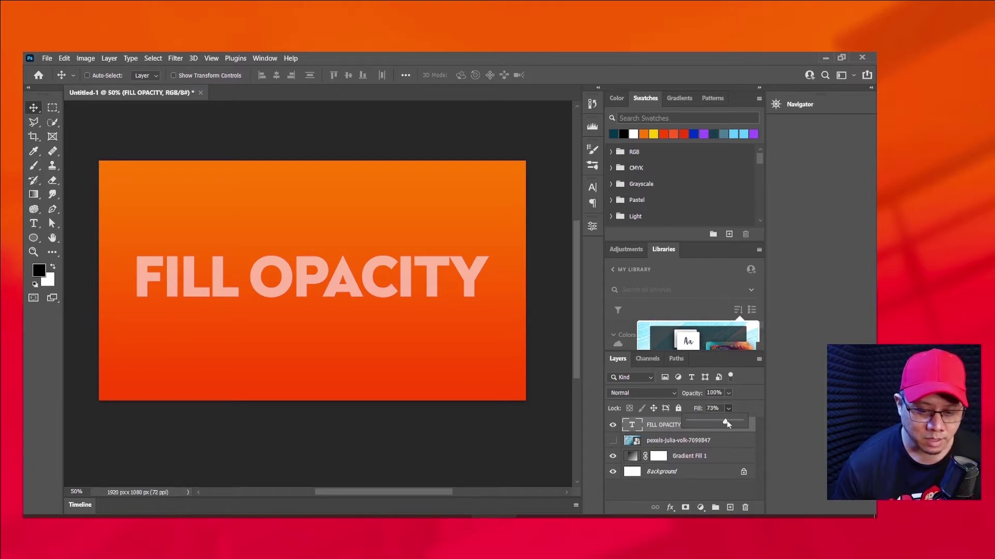
pyautogui.moveTo(713, 424); pyautogui.dragTo(753, 422)
pyautogui.click(755, 408)
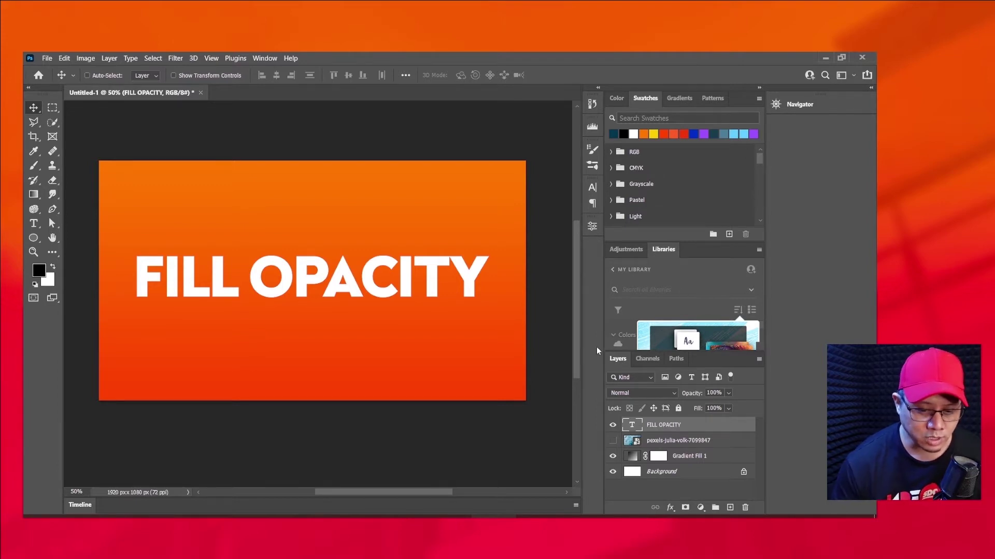
# Add a drop shadow to the FILL OPACITY text and reposition it to a 141° angle and 35 px distance.
pyautogui.click(670, 507)
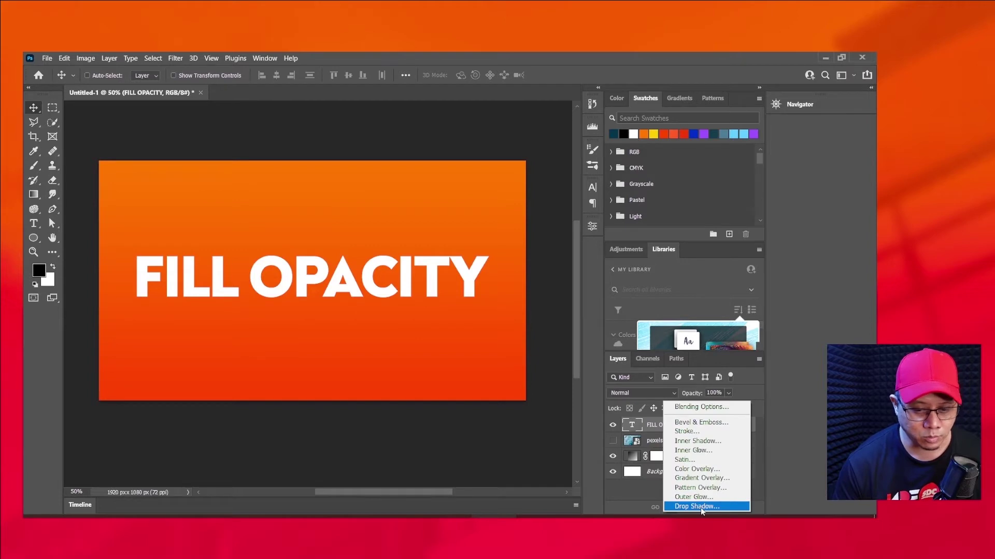
pyautogui.press('Escape')
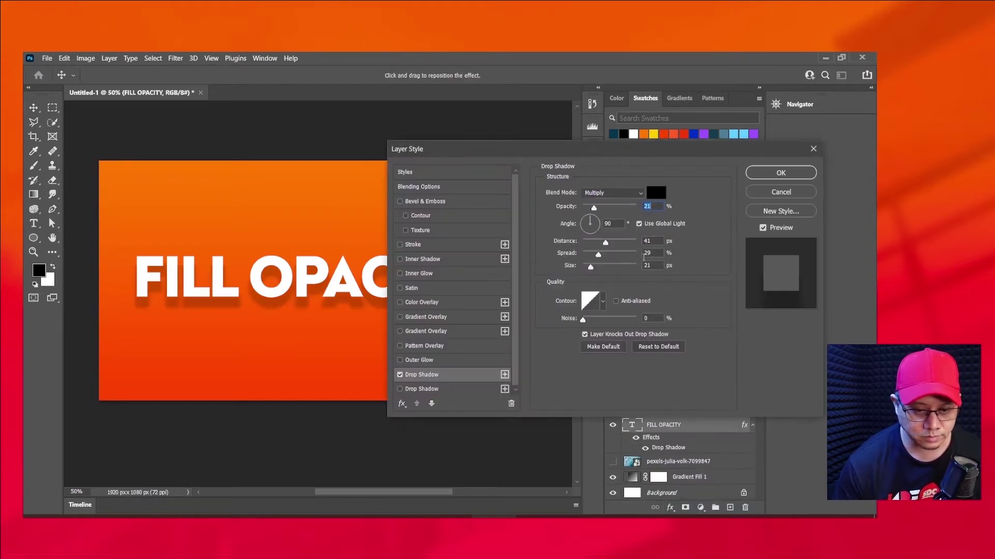
pyautogui.moveTo(454, 150); pyautogui.dragTo(530, 167)
pyautogui.moveTo(295, 295)
pyautogui.mouseDown()
pyautogui.moveTo(302, 310)
pyautogui.moveTo(300, 301)
pyautogui.mouseUp()
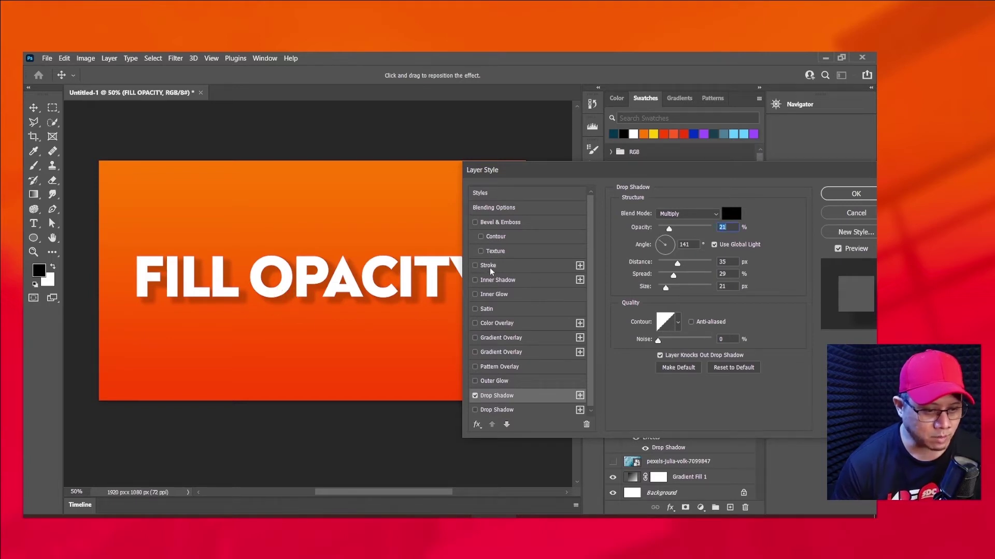
# Add a dark maroon stroke, colour #300101, to the text and apply the layer style.
pyautogui.click(475, 266)
pyautogui.click(505, 269)
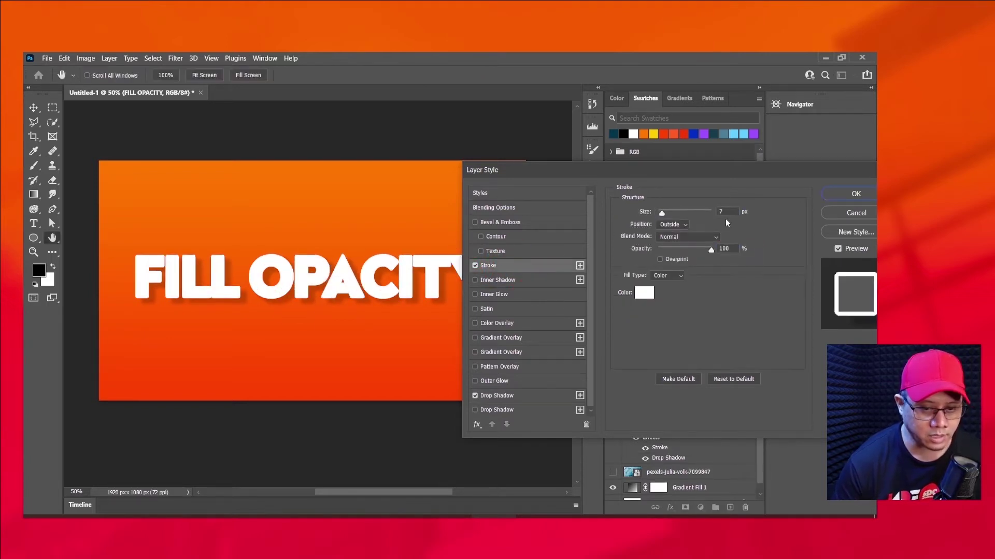
pyautogui.click(643, 292)
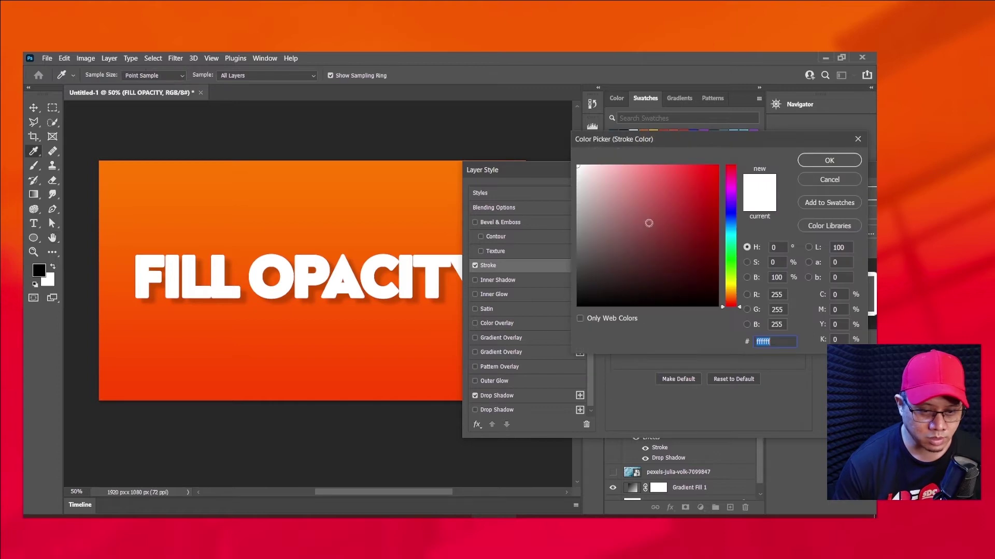
pyautogui.click(689, 267)
pyautogui.moveTo(689, 267); pyautogui.dragTo(716, 280)
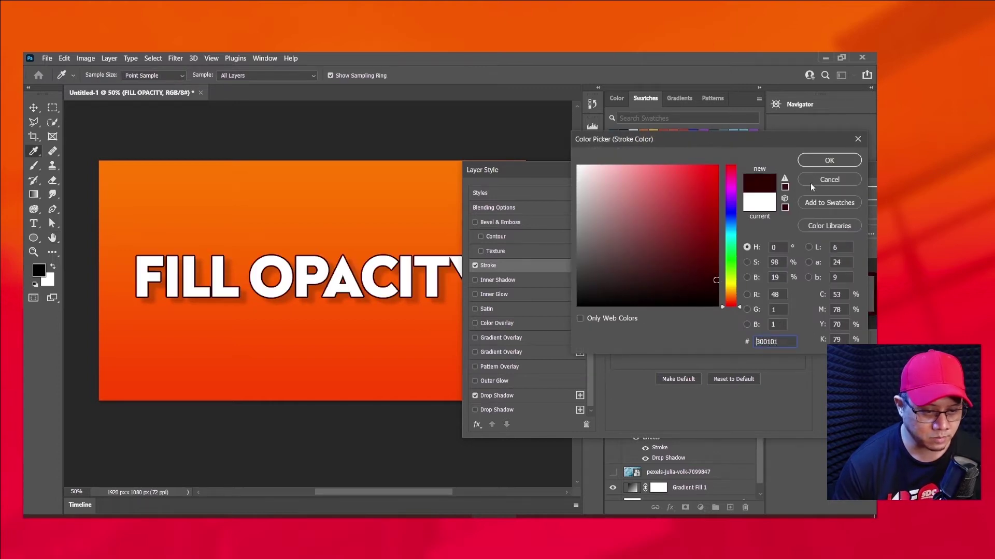
pyautogui.click(824, 161)
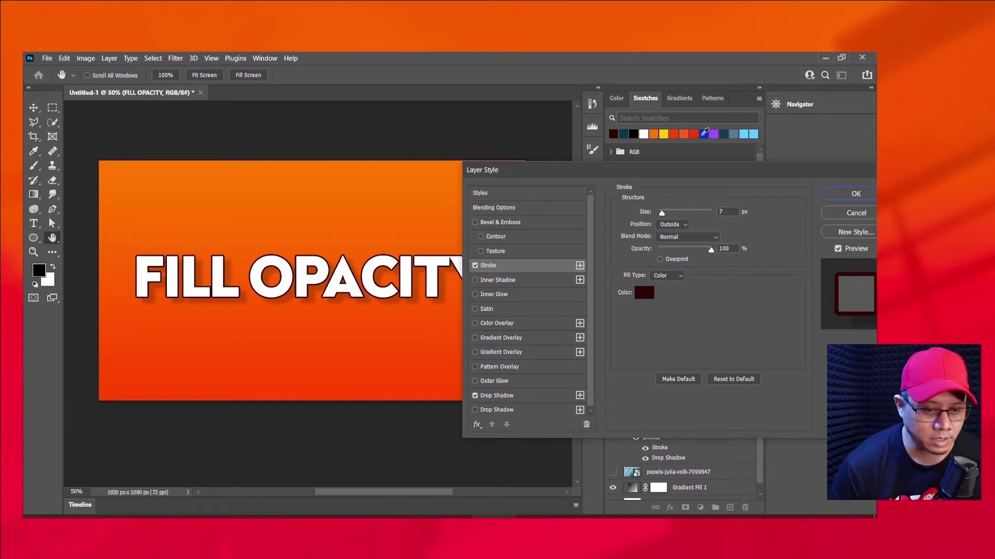
pyautogui.moveTo(805, 173); pyautogui.dragTo(717, 177)
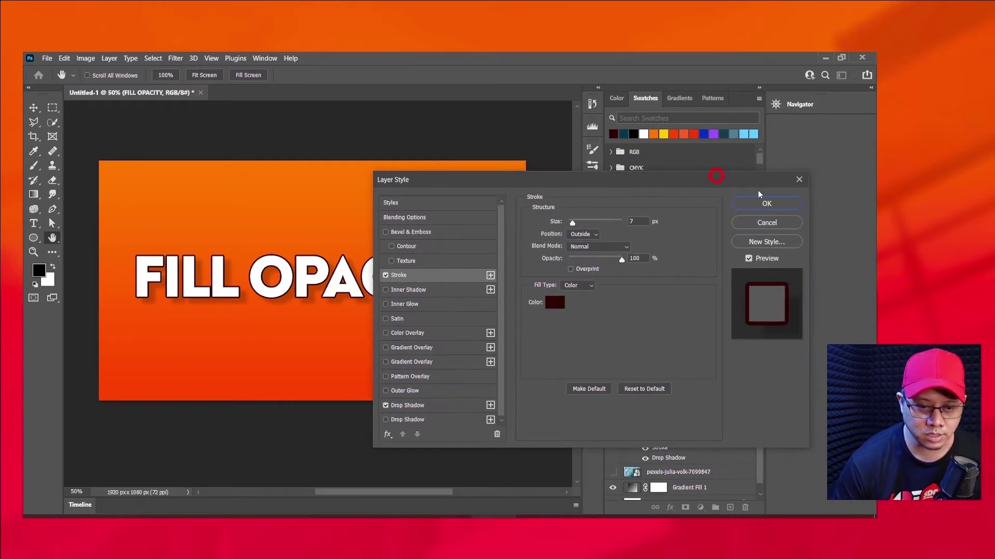
pyautogui.click(766, 204)
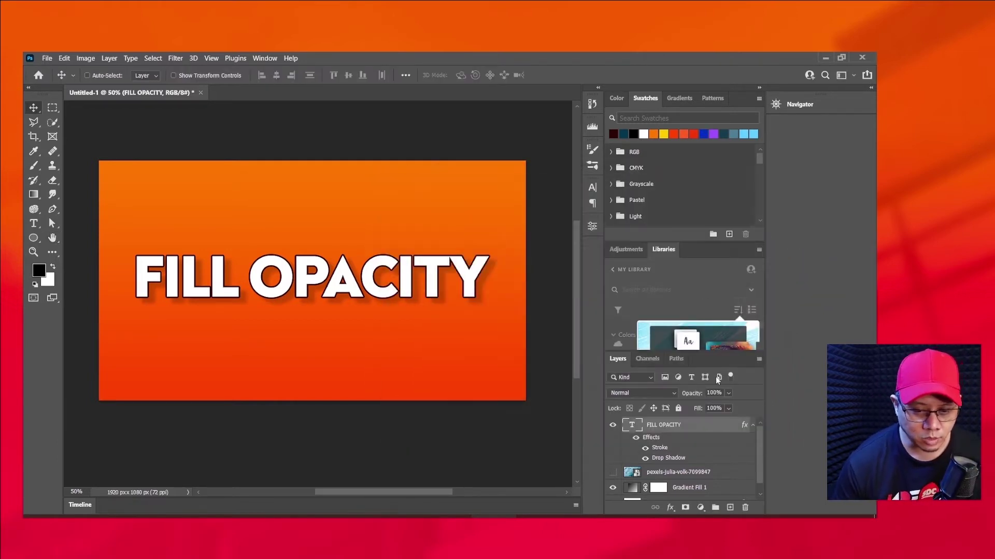
# Lower the styled text layer's opacity through 47% and 16% to 0%, and restore it to 100%.
pyautogui.click(729, 395)
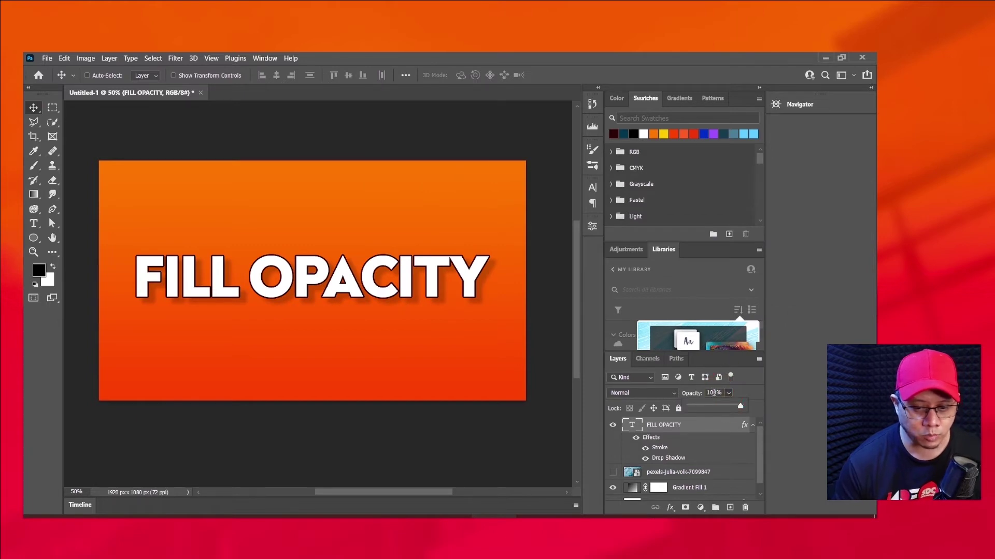
pyautogui.moveTo(718, 408); pyautogui.dragTo(713, 408)
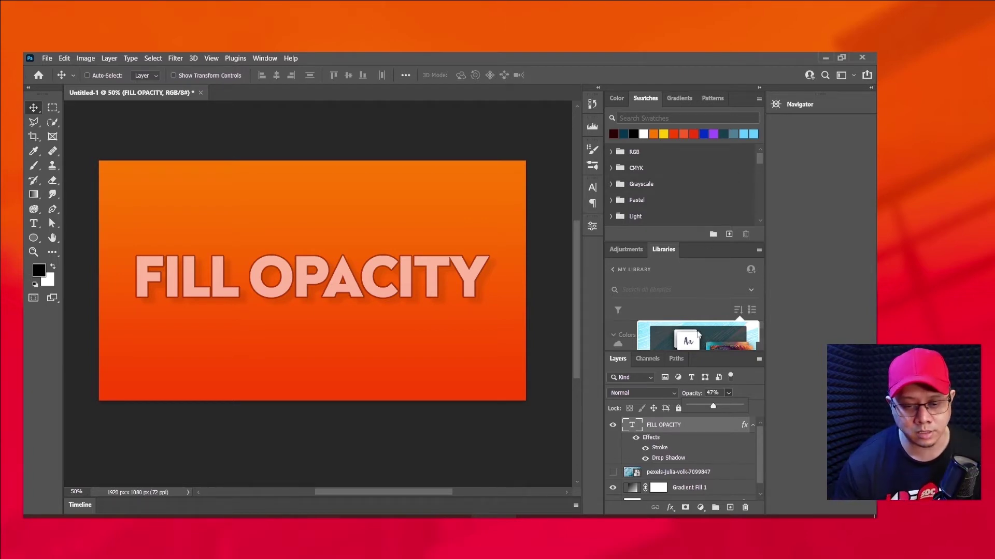
pyautogui.click(698, 407)
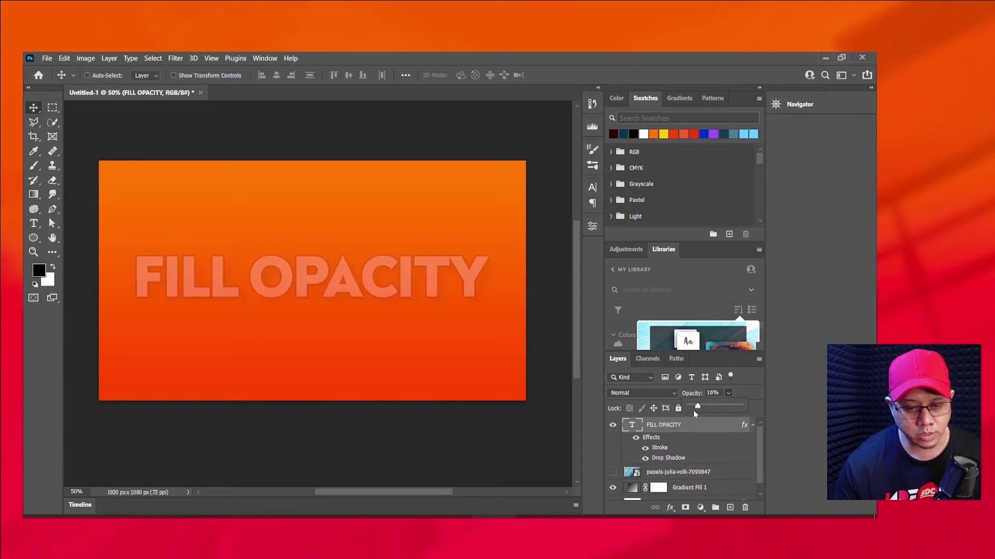
pyautogui.moveTo(694, 408); pyautogui.dragTo(688, 413)
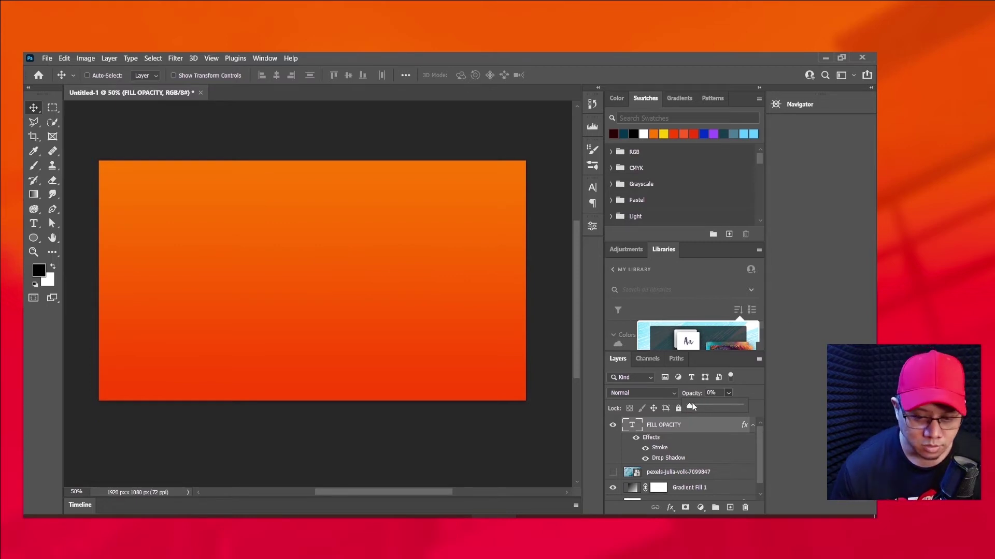
pyautogui.moveTo(692, 408); pyautogui.dragTo(757, 380)
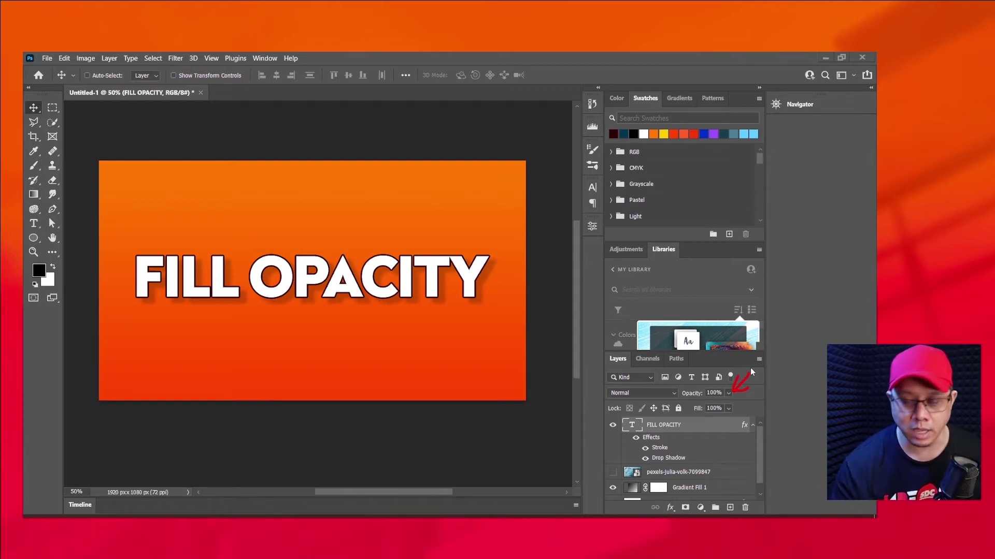
# Reduce the styled text layer's fill through 49% and 13% to 0%, leaving its opacity at 100%.
pyautogui.click(728, 408)
pyautogui.click(714, 423)
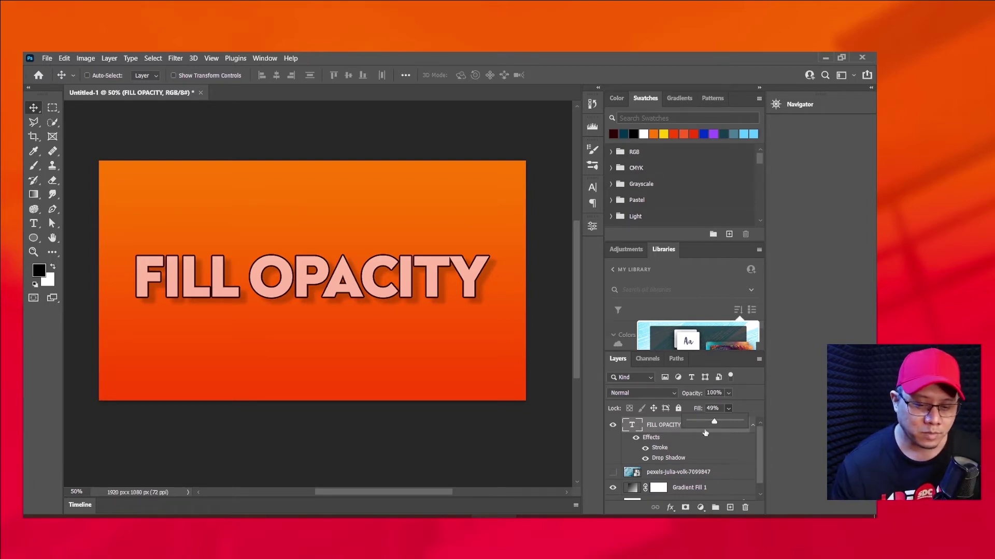
pyautogui.click(695, 421)
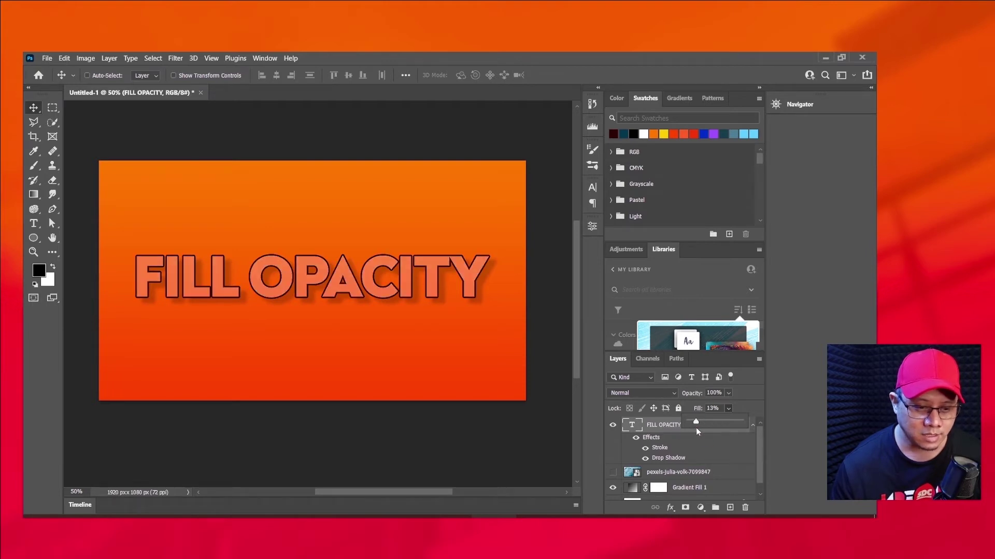
pyautogui.moveTo(697, 425); pyautogui.dragTo(688, 424)
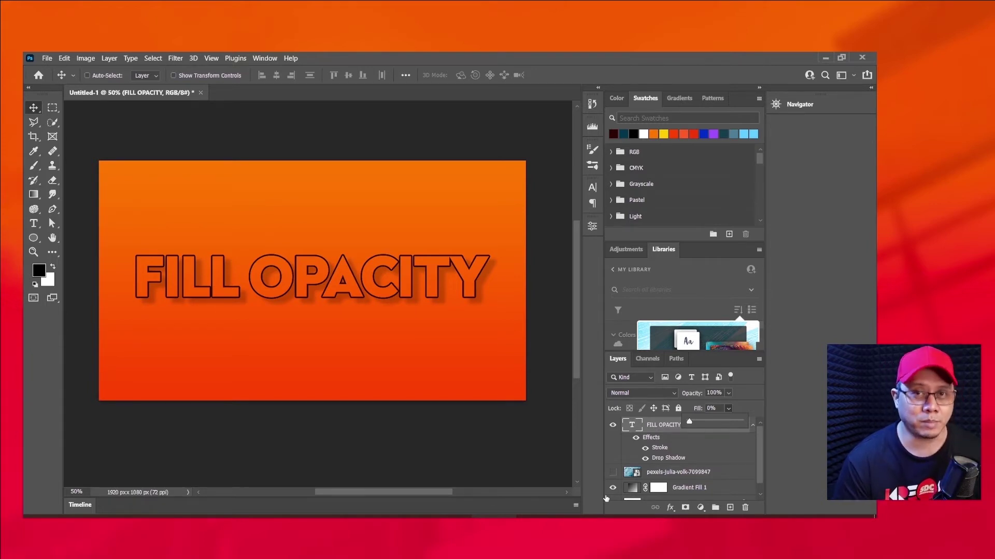
pyautogui.click(737, 417)
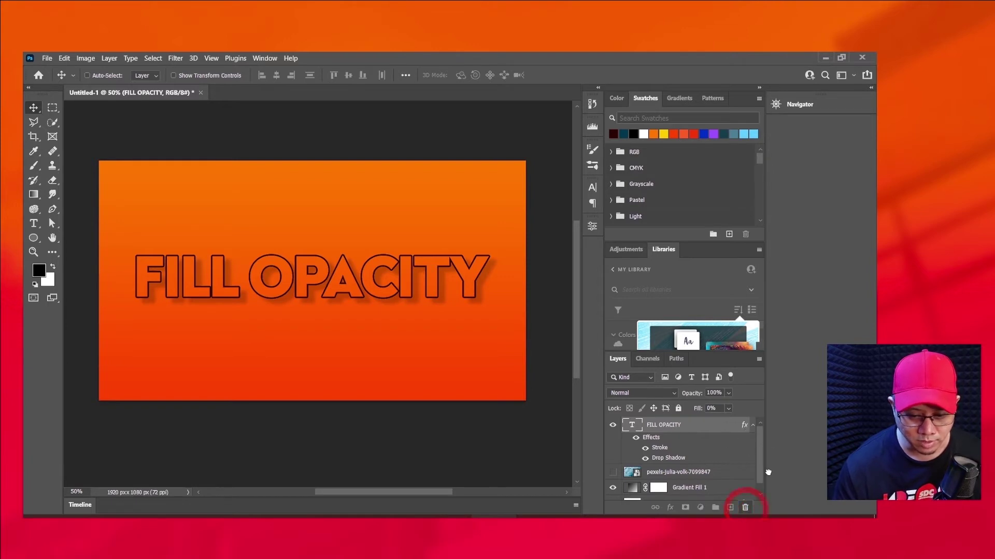
# Delete all effects from the FILL OPACITY text layer and show the hidden ice photo layer beneath it.
pyautogui.moveTo(745, 425); pyautogui.dragTo(745, 508)
pyautogui.click(611, 442)
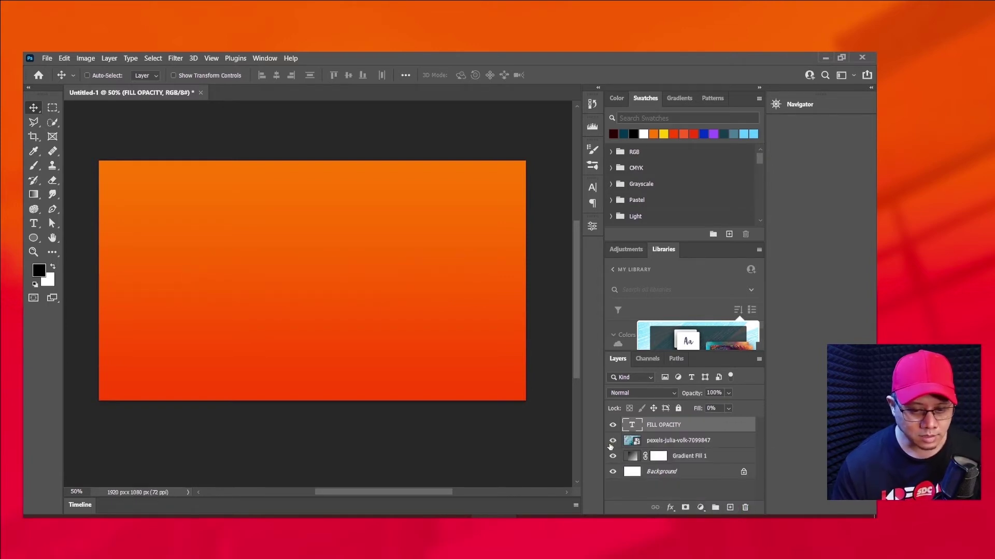
pyautogui.moveTo(578, 516)
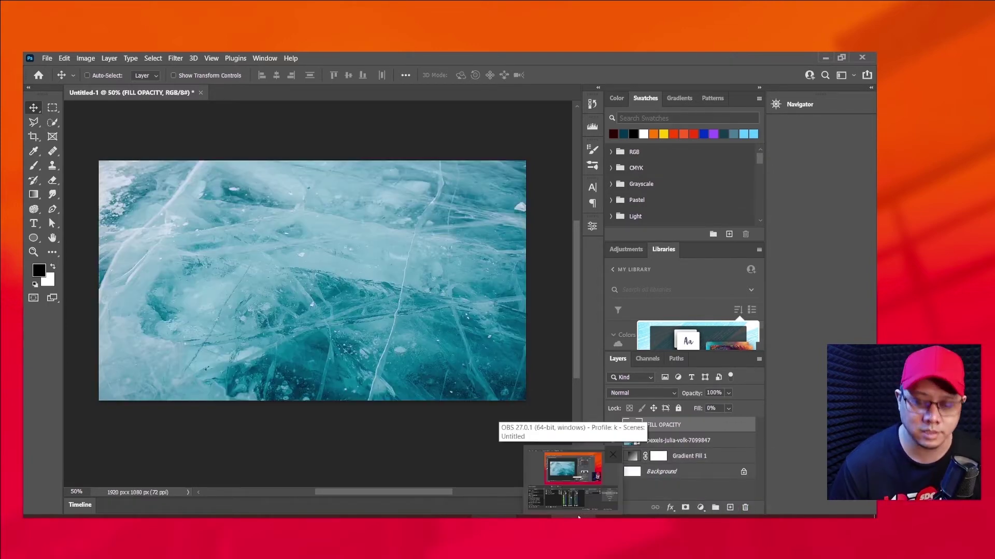
# Raise the FILL OPACITY text layer's fill to 100% and keep that layer selected.
pyautogui.click(727, 409)
pyautogui.moveTo(717, 426); pyautogui.dragTo(757, 423)
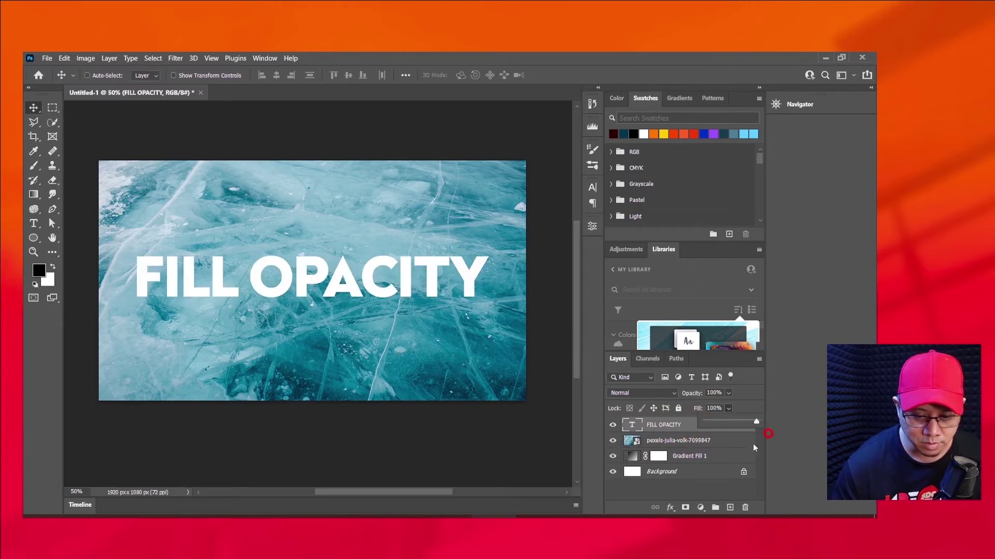
pyautogui.click(681, 428)
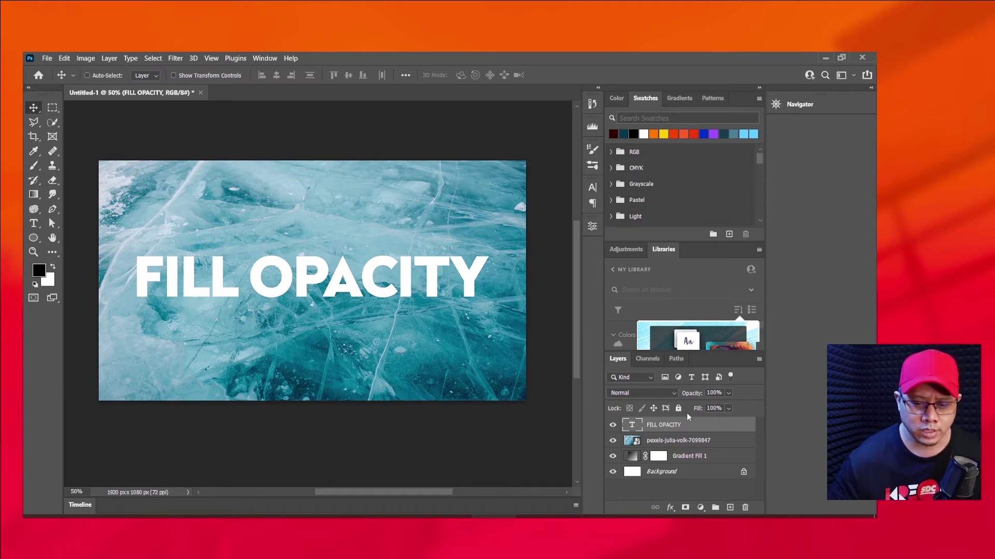
# Add a Bevel & Emboss effect to the FILL OPACITY text layer with size 18 px and shadow opacity 53%.
pyautogui.click(670, 509)
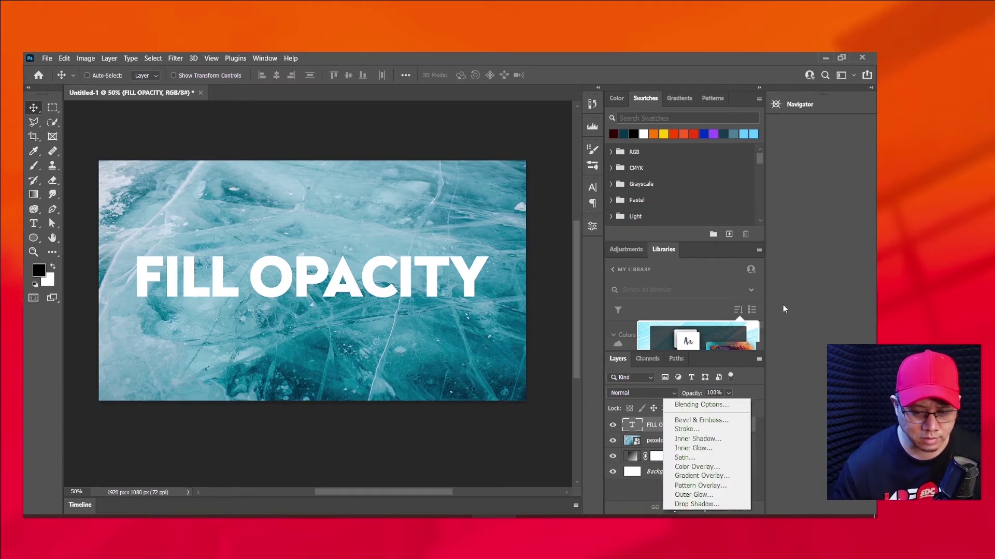
pyautogui.press('Escape')
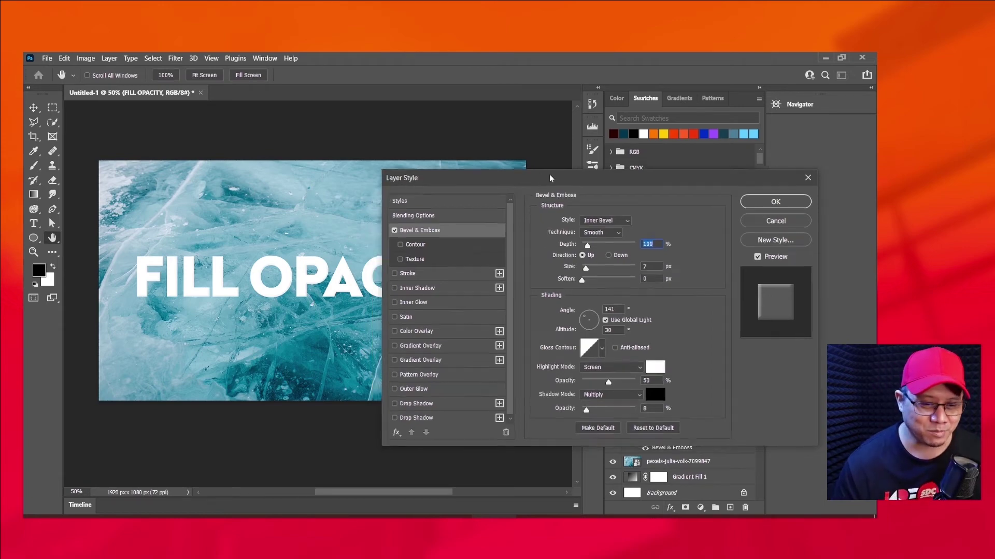
pyautogui.moveTo(537, 179); pyautogui.dragTo(563, 176)
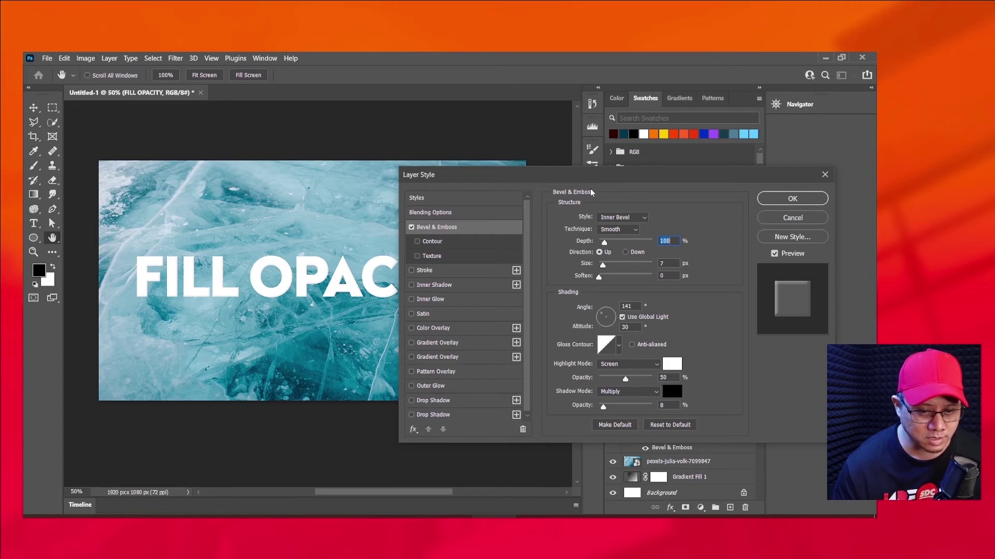
pyautogui.moveTo(591, 181); pyautogui.dragTo(599, 167)
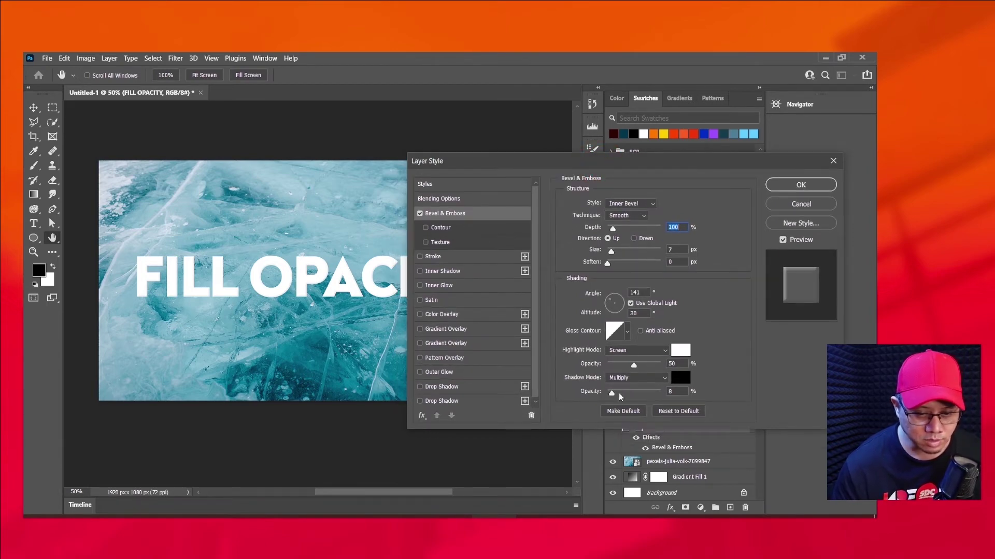
pyautogui.moveTo(612, 395)
pyautogui.mouseDown()
pyautogui.moveTo(643, 401)
pyautogui.moveTo(635, 398)
pyautogui.mouseUp()
pyautogui.moveTo(613, 256); pyautogui.dragTo(614, 257)
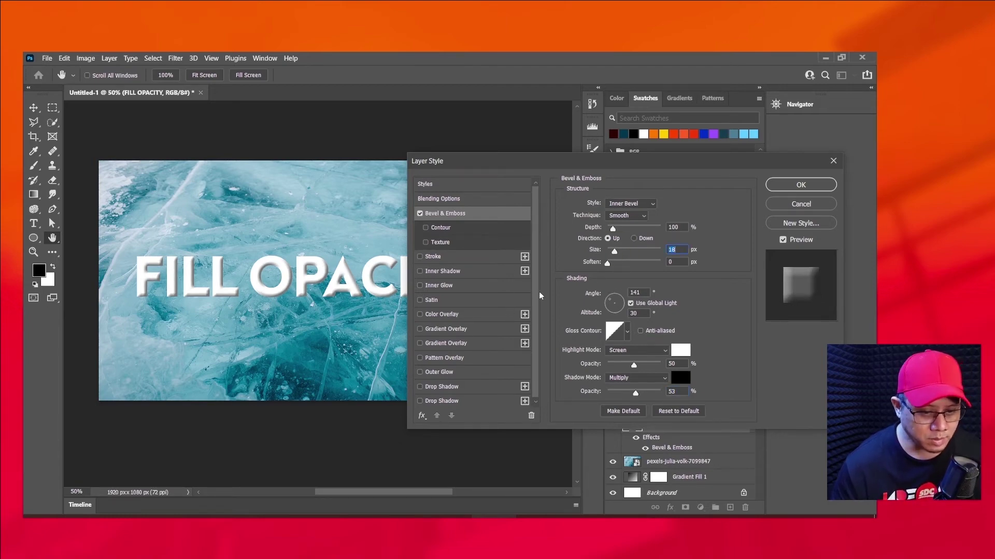
# Add a drop shadow to the text in dark teal 023145 sampled from the ice, with opacity 33% and spread 10%.
pyautogui.click(421, 389)
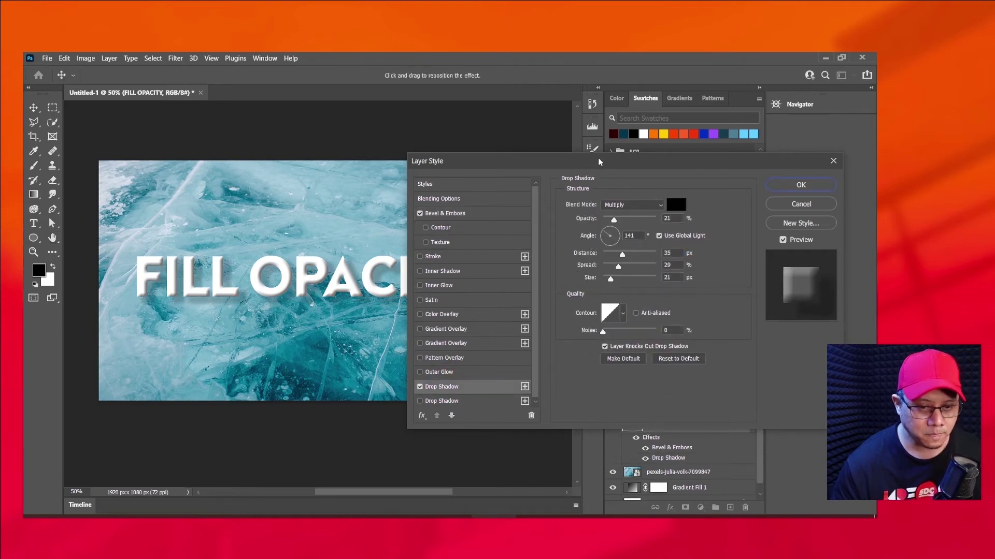
pyautogui.moveTo(599, 162); pyautogui.dragTo(642, 144)
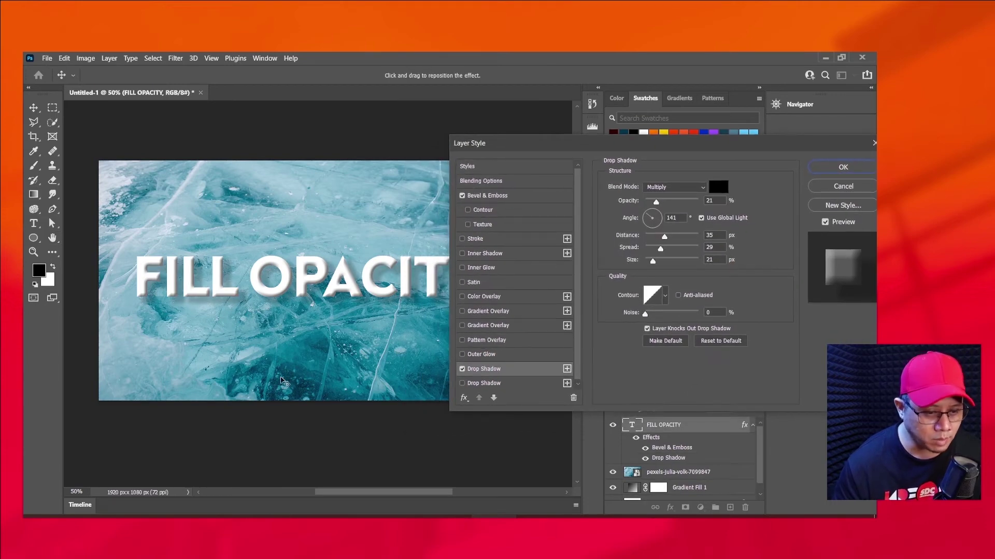
pyautogui.click(718, 187)
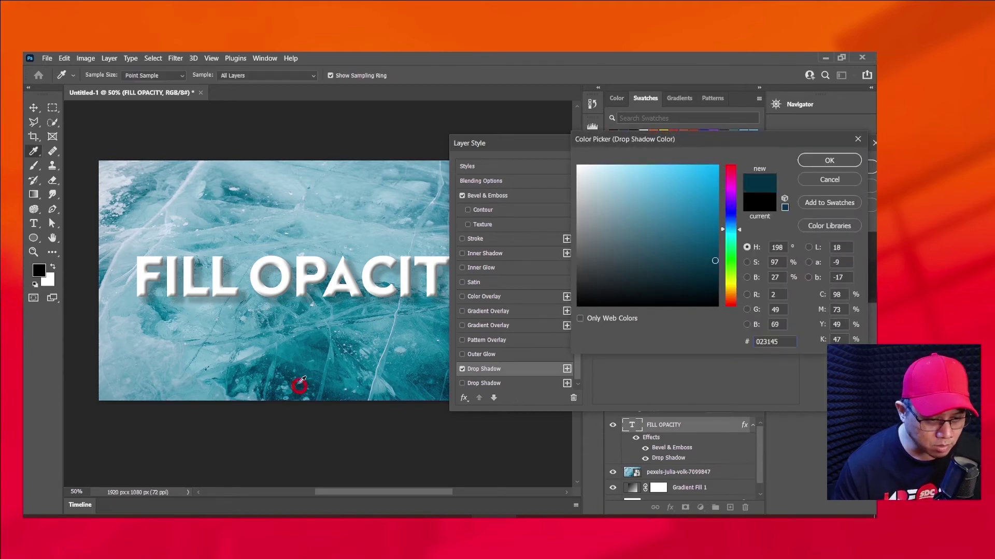
pyautogui.click(302, 386)
pyautogui.click(824, 160)
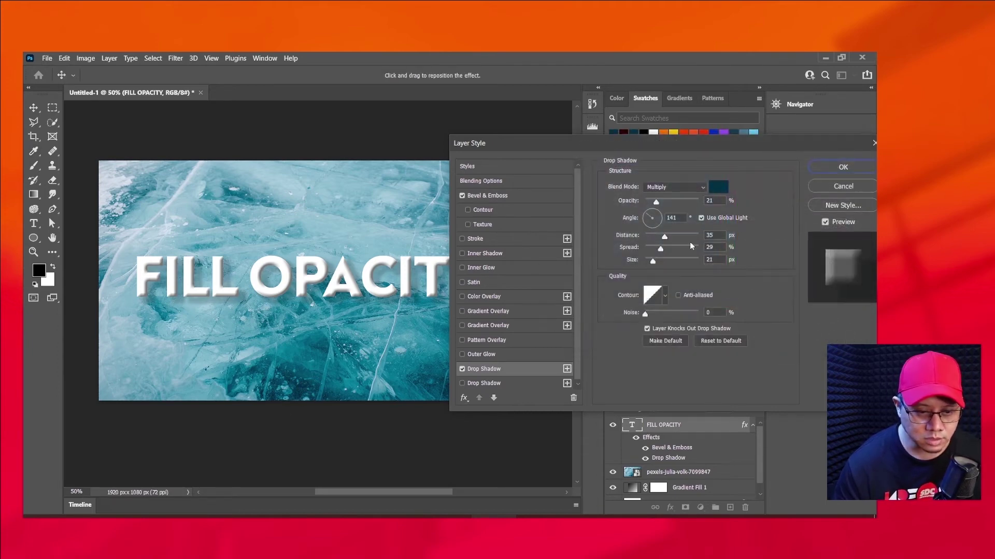
pyautogui.moveTo(665, 202); pyautogui.dragTo(663, 207)
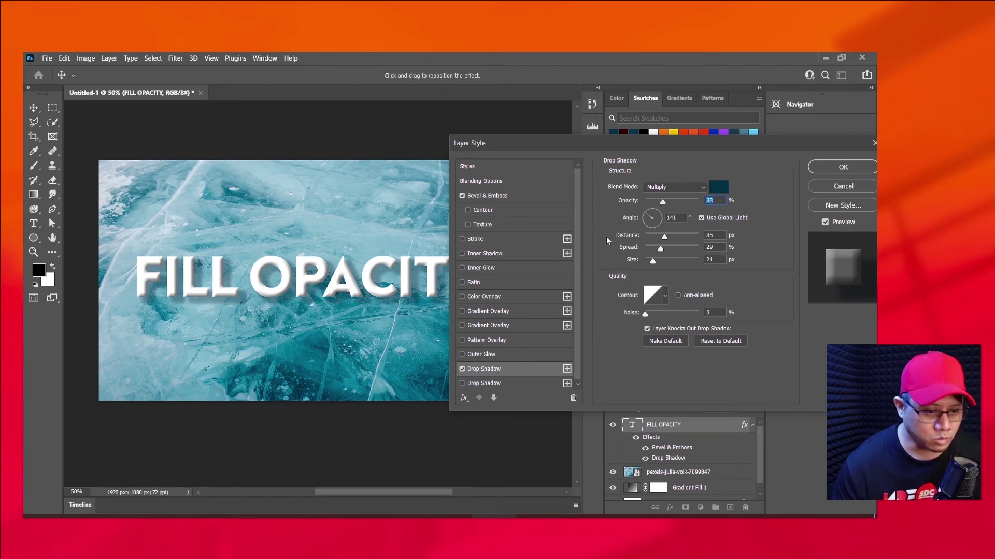
pyautogui.moveTo(654, 250); pyautogui.dragTo(650, 247)
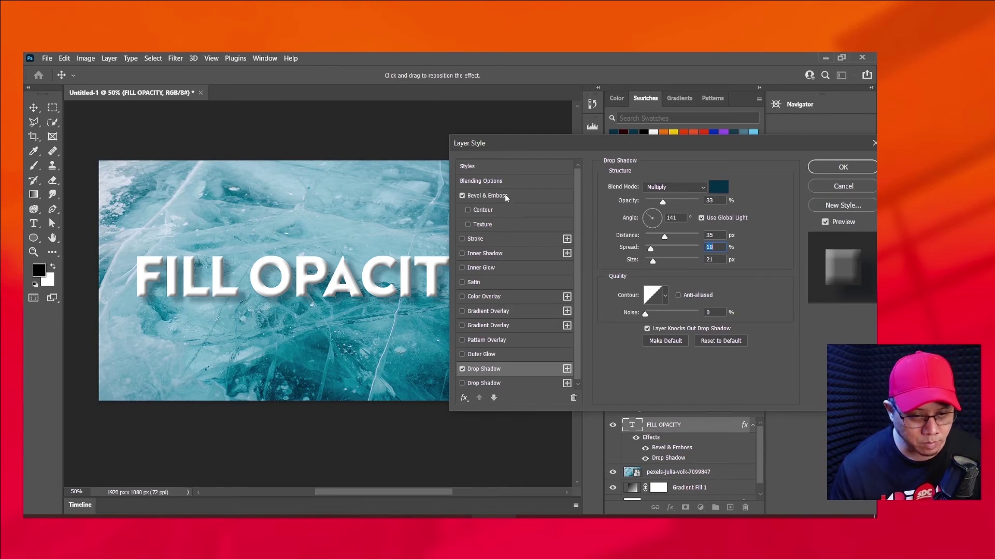
# Lower the text layer's fill opacity in its blending options through 42% to 0%, leaving the general opacity at 100%.
pyautogui.click(512, 183)
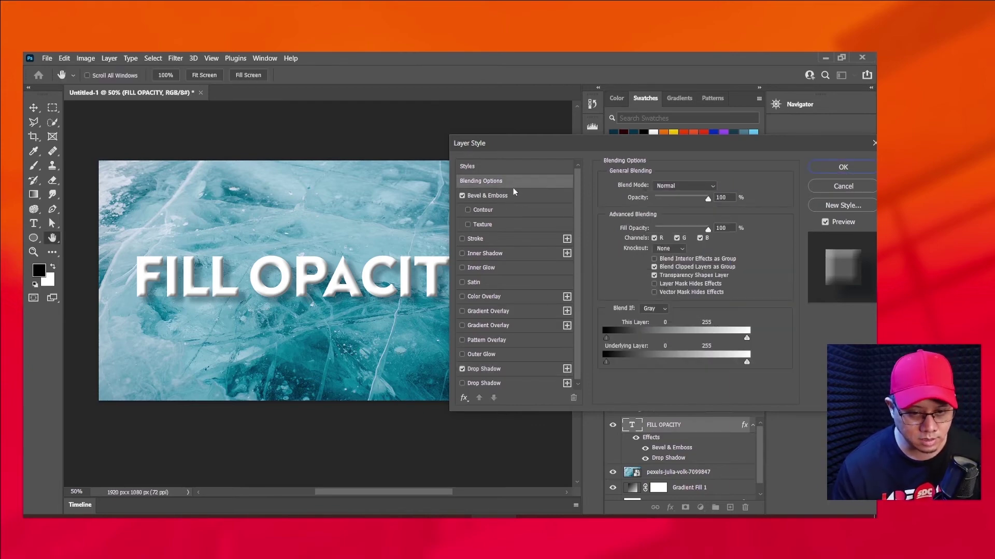
pyautogui.press('alt')
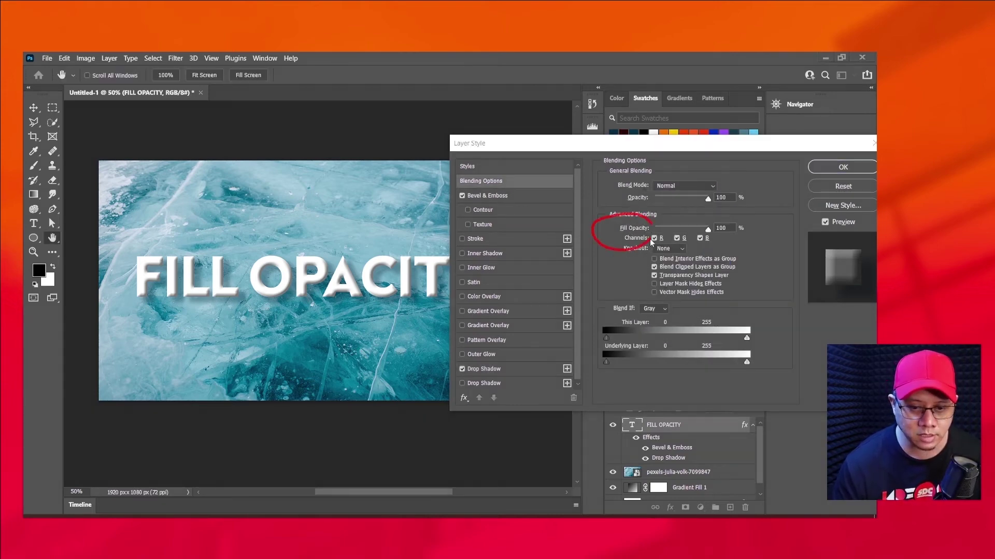
pyautogui.moveTo(673, 144)
pyautogui.mouseDown()
pyautogui.moveTo(548, 116)
pyautogui.moveTo(512, 91)
pyautogui.mouseUp()
pyautogui.moveTo(493, 158); pyautogui.dragTo(485, 155)
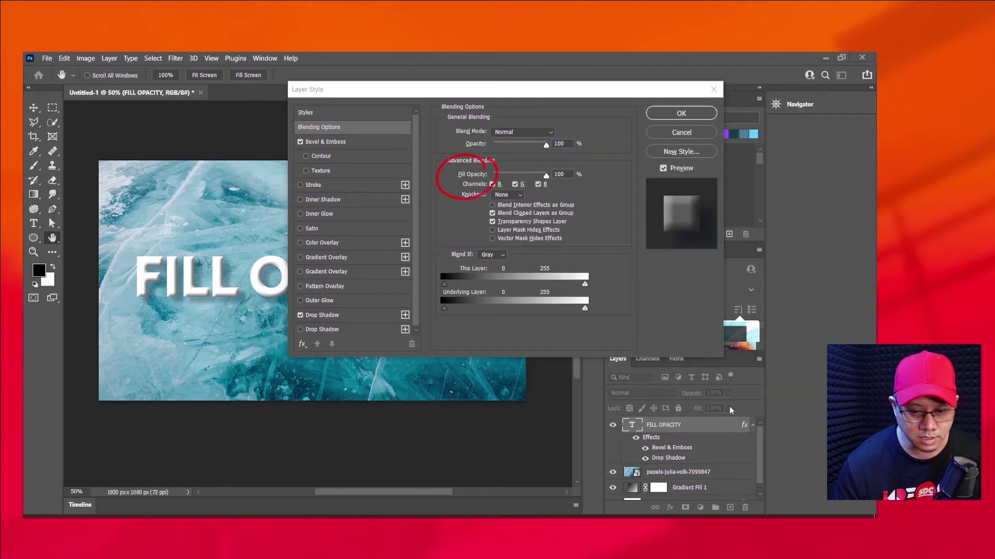
pyautogui.moveTo(728, 396); pyautogui.dragTo(746, 413)
pyautogui.press('Escape')
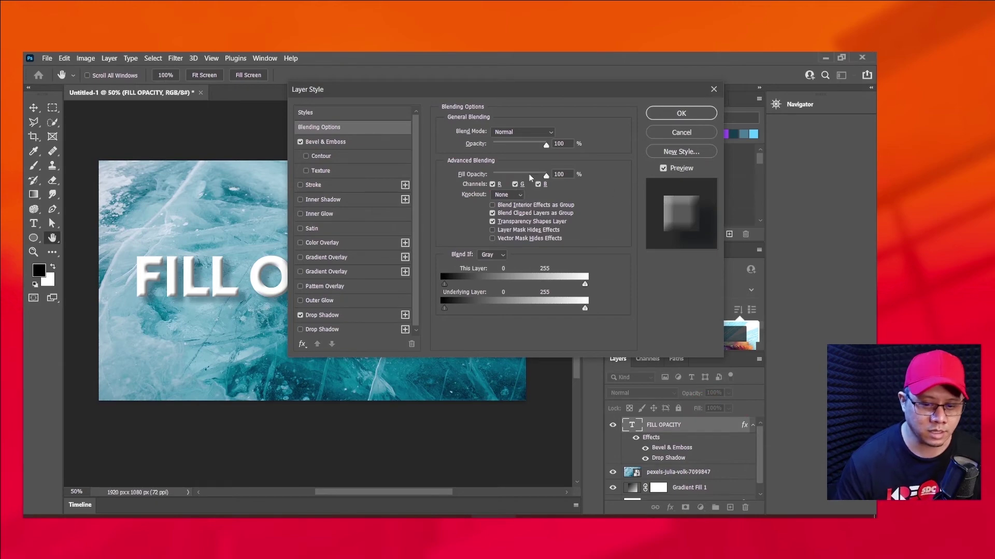
pyautogui.moveTo(517, 175); pyautogui.dragTo(513, 177)
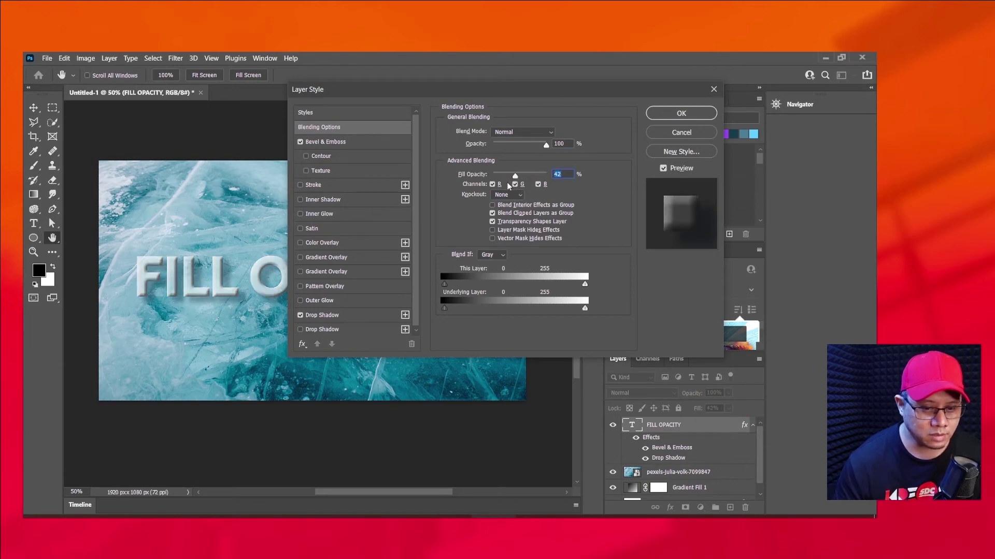
pyautogui.hotkey('ctrl', '2')
pyautogui.moveTo(735, 405); pyautogui.dragTo(729, 408)
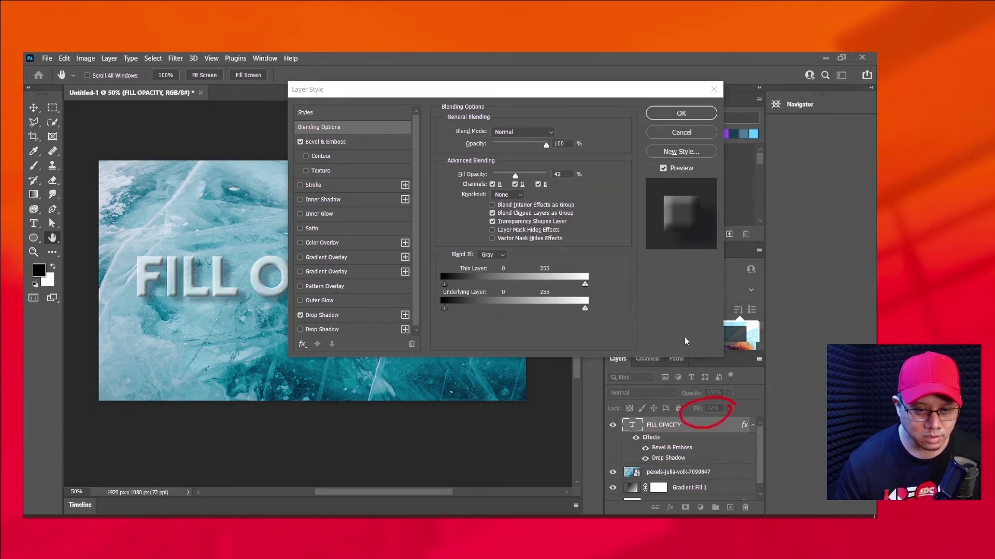
pyautogui.press('Escape')
pyautogui.moveTo(515, 176); pyautogui.dragTo(478, 182)
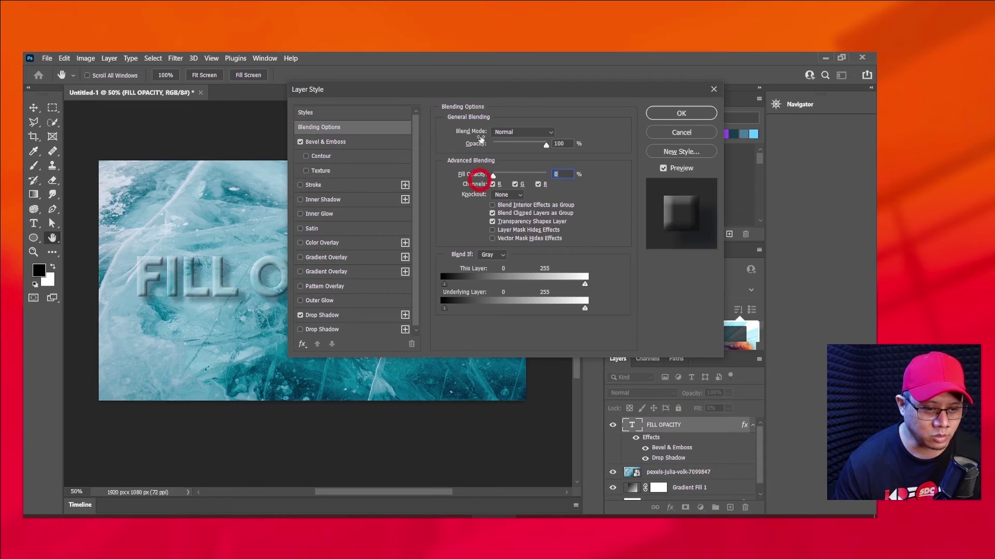
pyautogui.moveTo(463, 92); pyautogui.dragTo(663, 143)
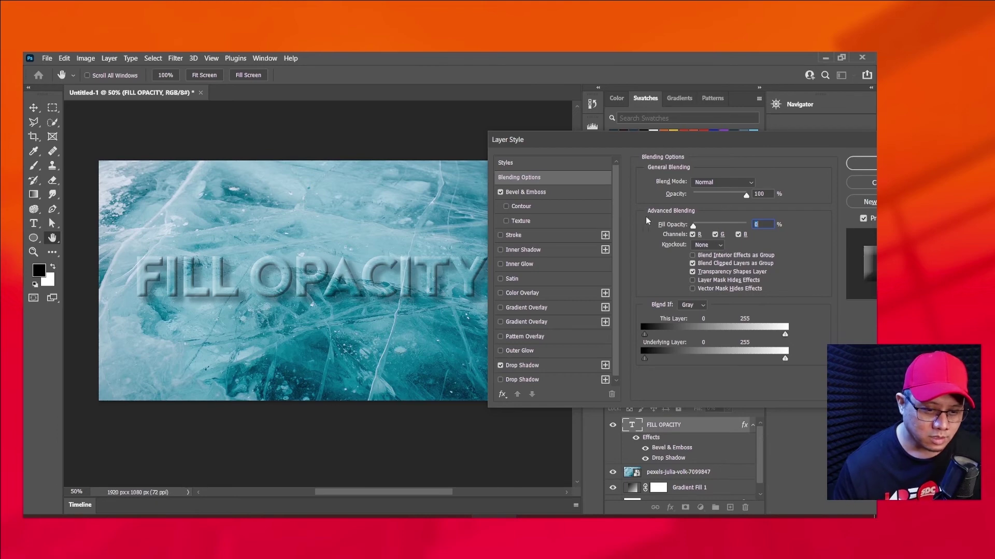
# Set the bevel's shadow opacity to 25% and highlight opacity to 91%, and raise the drop shadow's opacity to 70%.
pyautogui.click(553, 194)
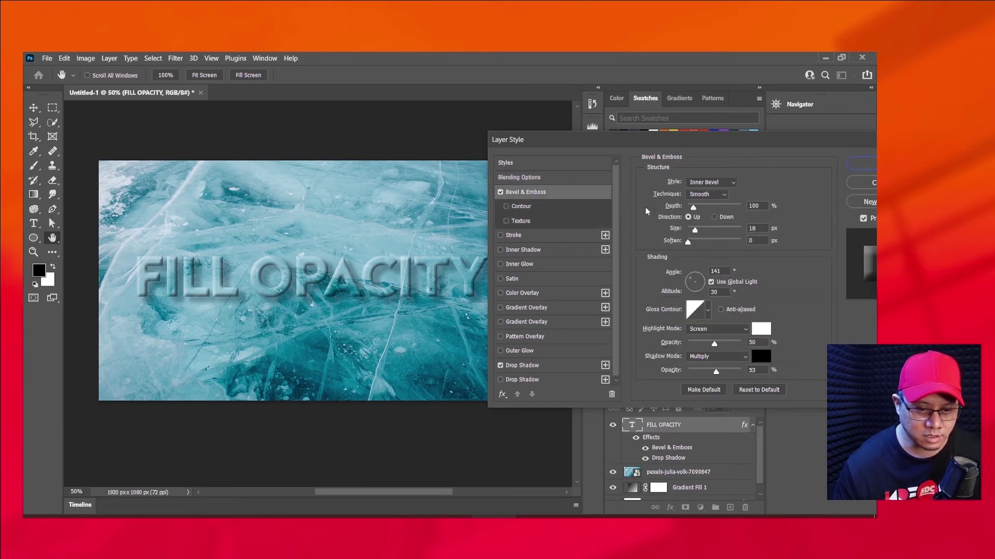
pyautogui.moveTo(707, 372); pyautogui.dragTo(700, 371)
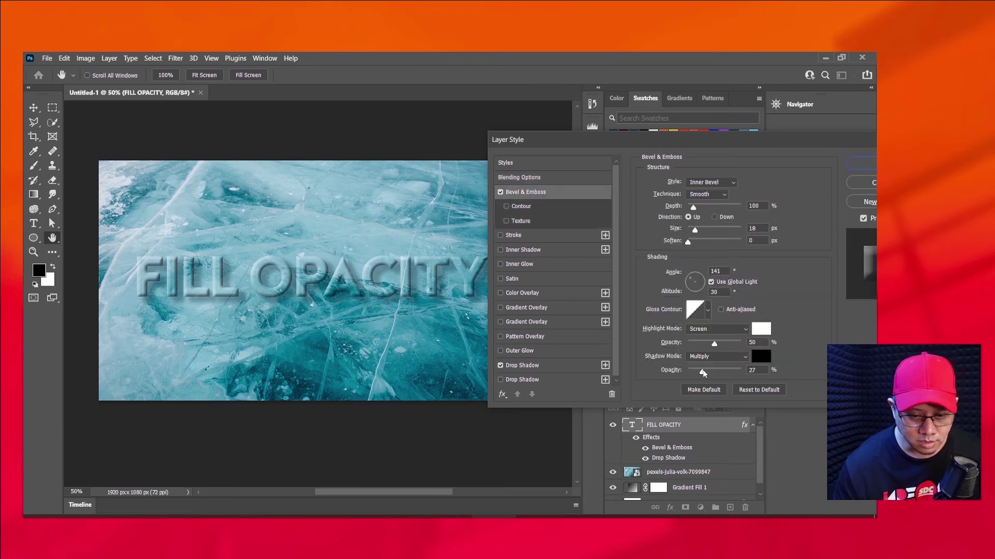
pyautogui.click(700, 371)
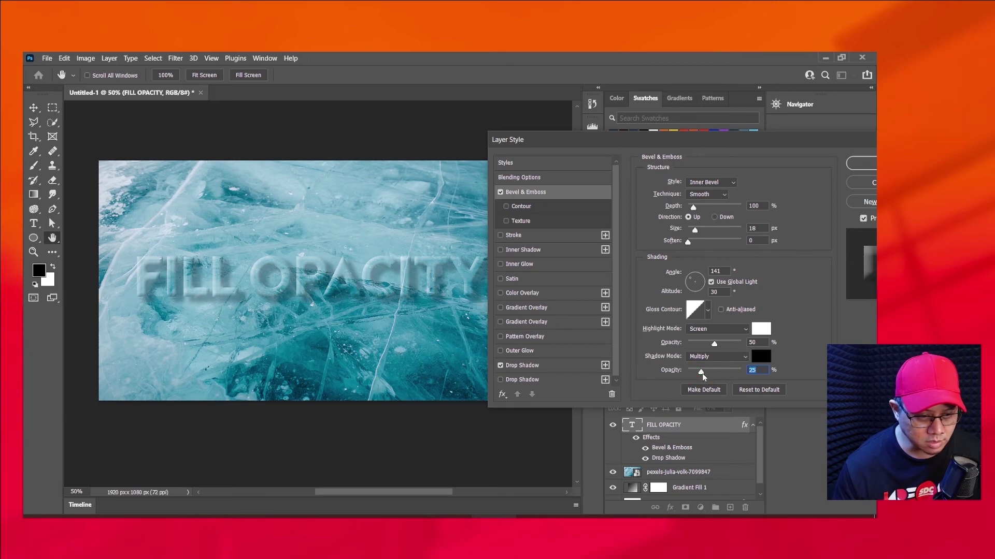
pyautogui.moveTo(715, 343); pyautogui.dragTo(735, 346)
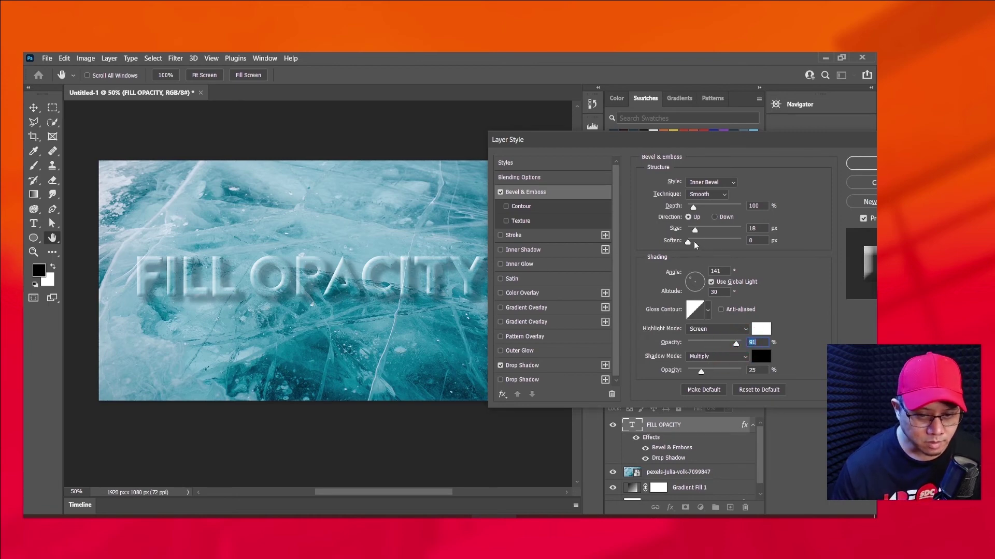
pyautogui.click(533, 365)
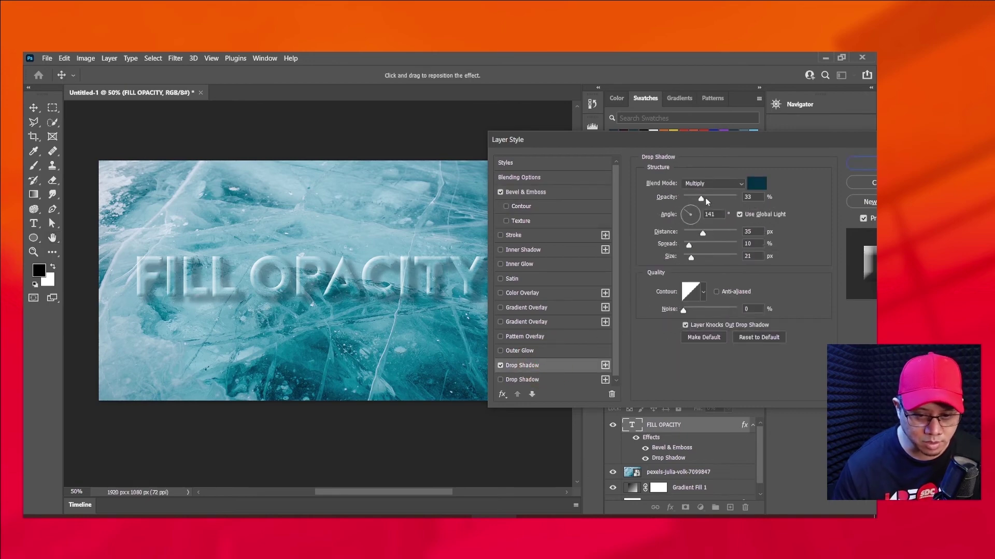
pyautogui.moveTo(706, 198); pyautogui.dragTo(718, 201)
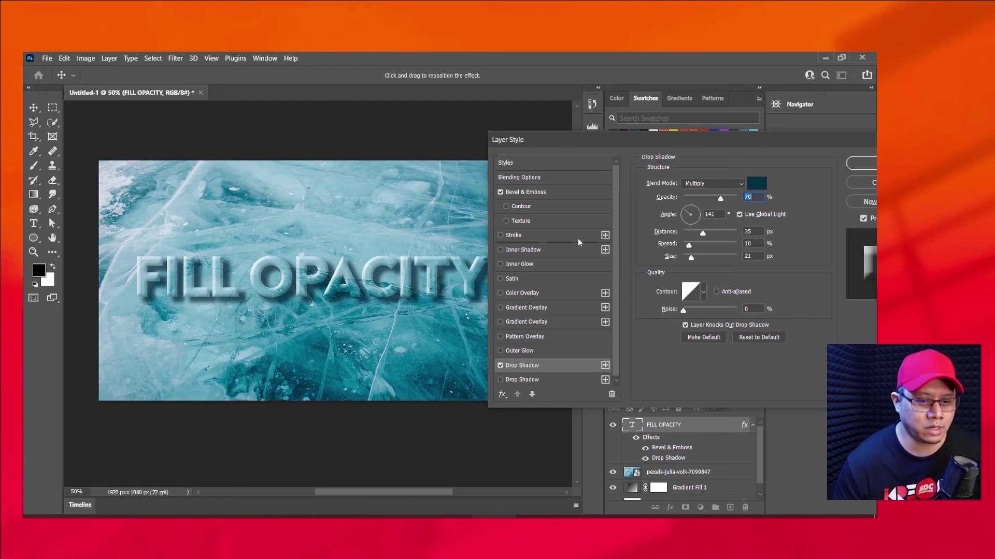
# Try an inner glow on the text and switch it off, and add a Color Dodge outer glow with 33% opacity.
pyautogui.click(543, 267)
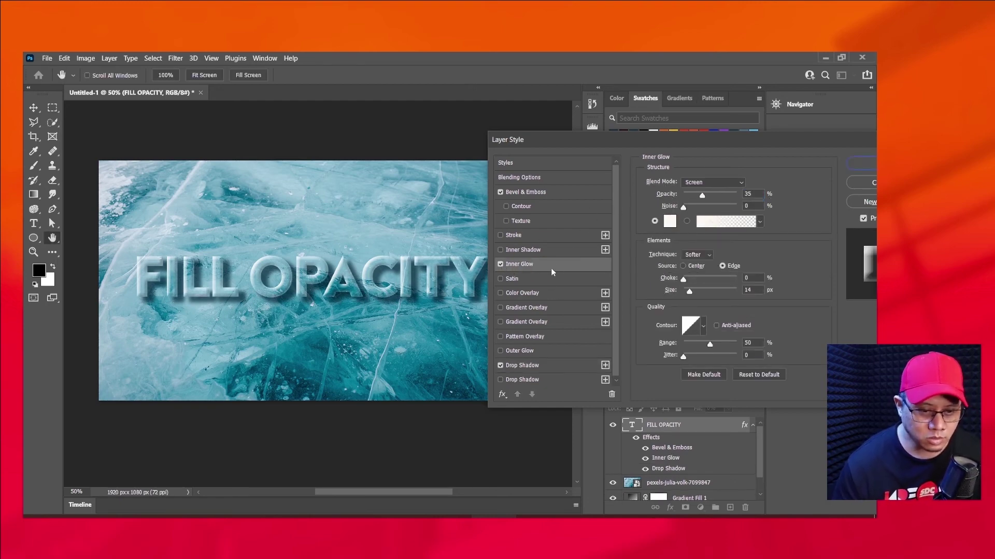
pyautogui.click(501, 265)
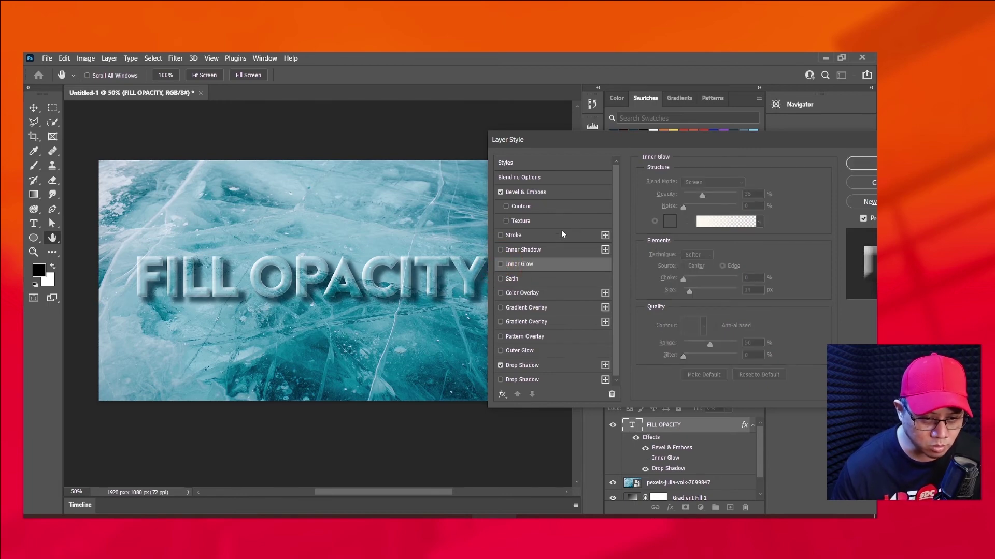
pyautogui.click(539, 352)
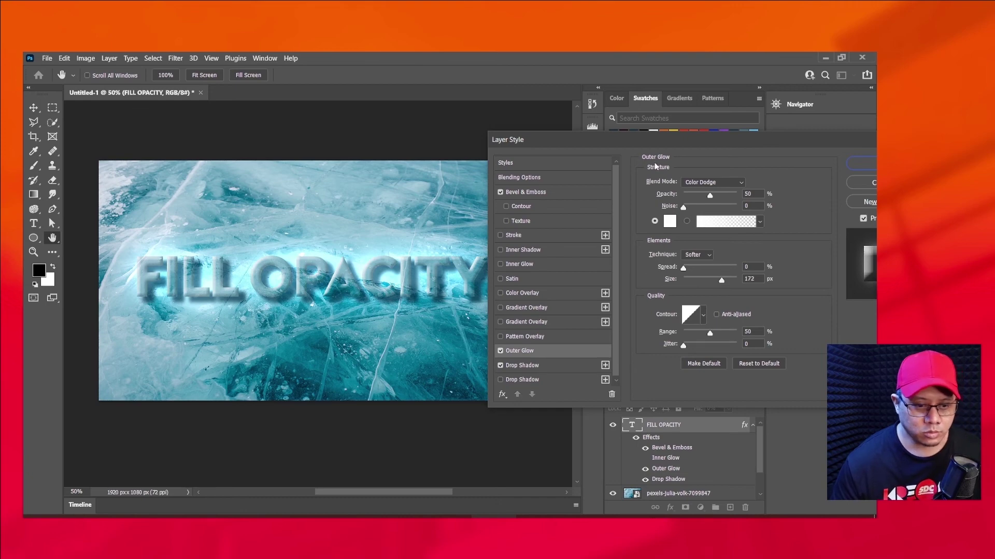
pyautogui.moveTo(657, 139)
pyautogui.mouseDown()
pyautogui.moveTo(698, 131)
pyautogui.moveTo(655, 132)
pyautogui.mouseUp()
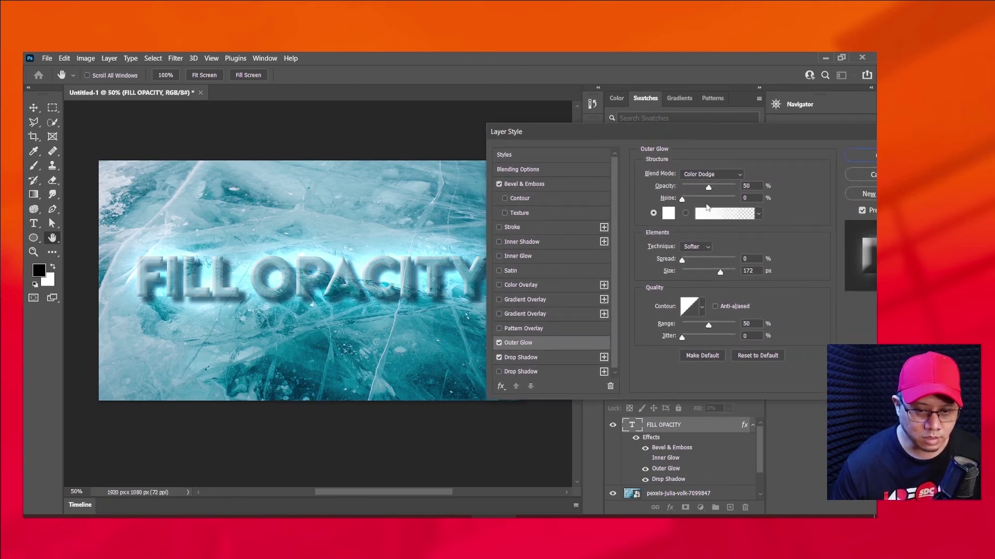
pyautogui.moveTo(698, 187); pyautogui.dragTo(701, 190)
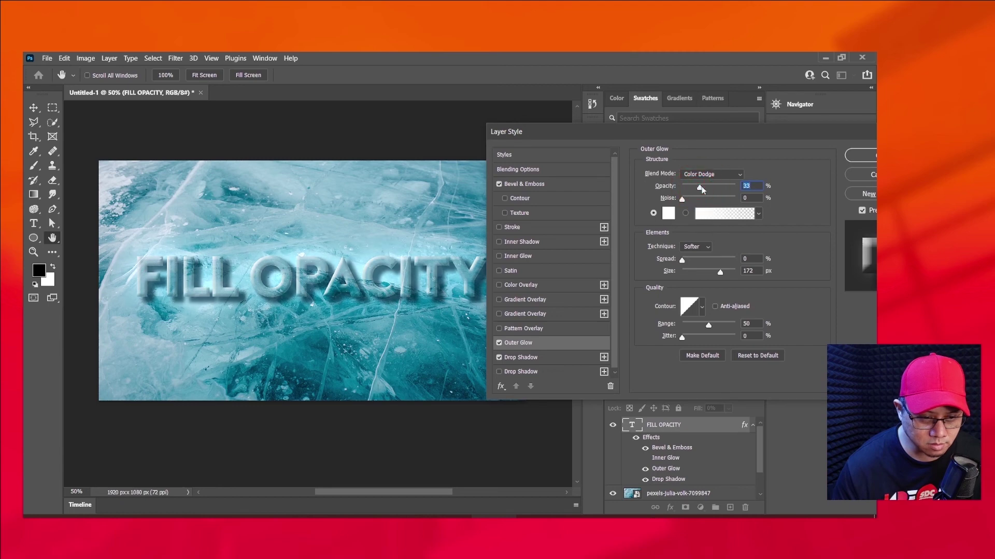
pyautogui.moveTo(702, 131); pyautogui.dragTo(662, 142)
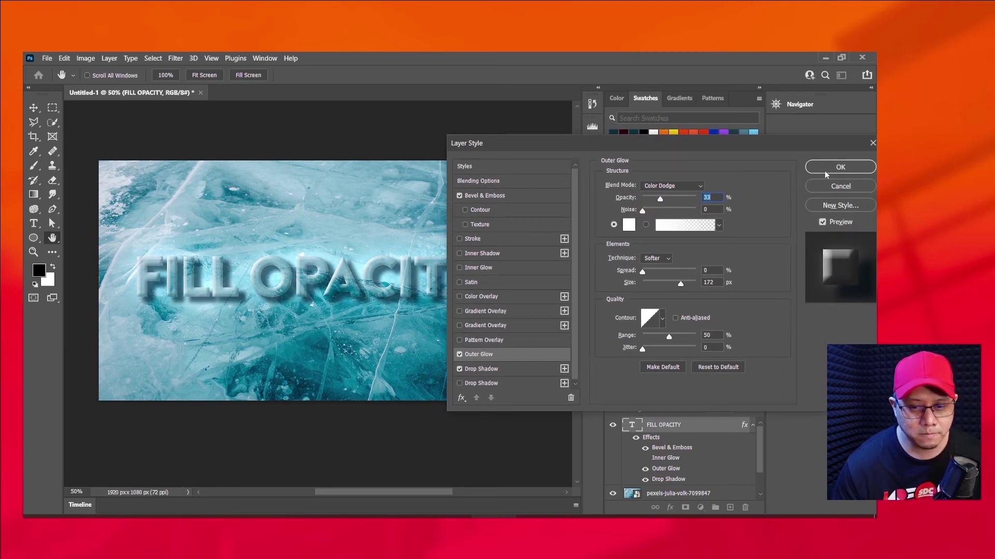
# Enable the inner glow with Color Dodge blending and a size of 27 px, and apply the layer style.
pyautogui.click(460, 268)
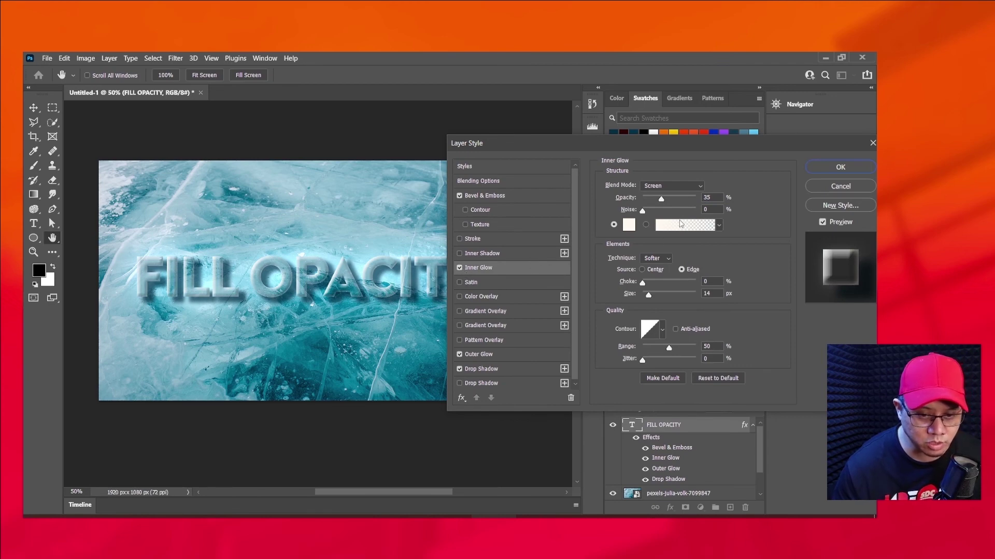
pyautogui.click(699, 186)
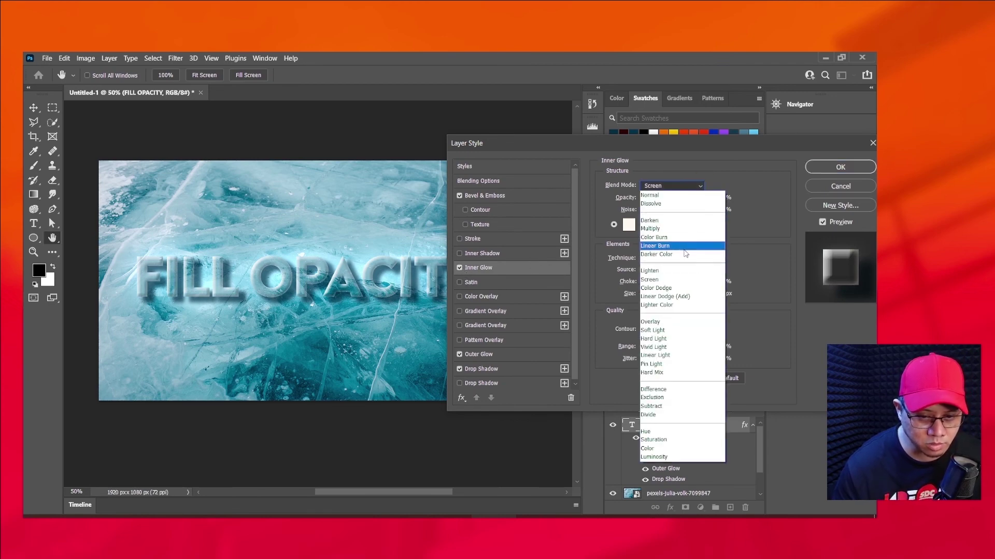
pyautogui.click(680, 289)
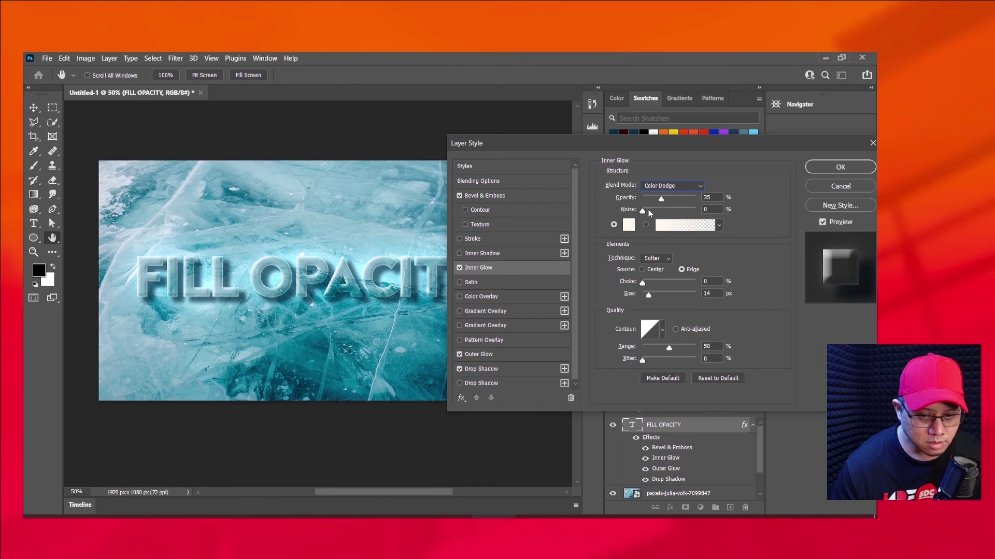
pyautogui.moveTo(649, 295); pyautogui.dragTo(651, 295)
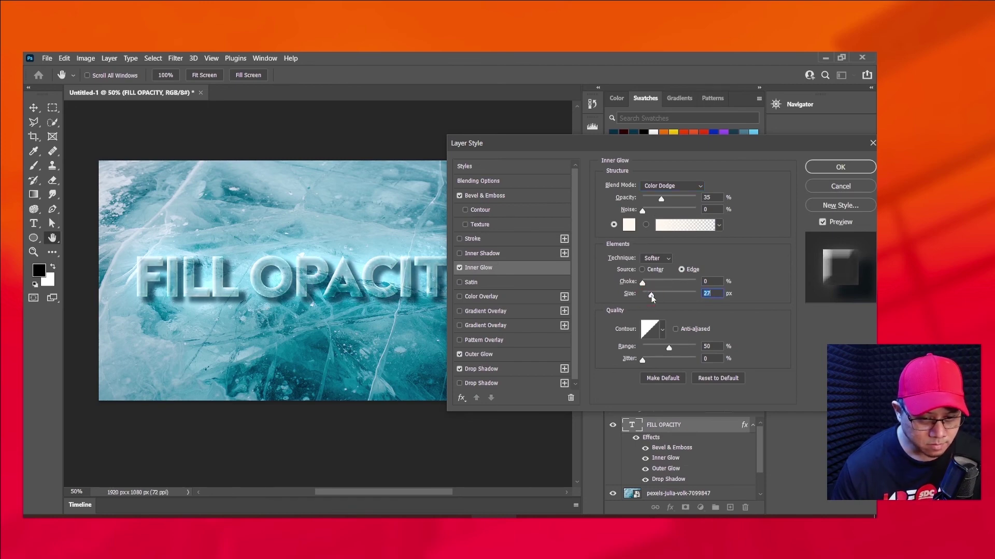
pyautogui.moveTo(680, 164); pyautogui.dragTo(638, 176)
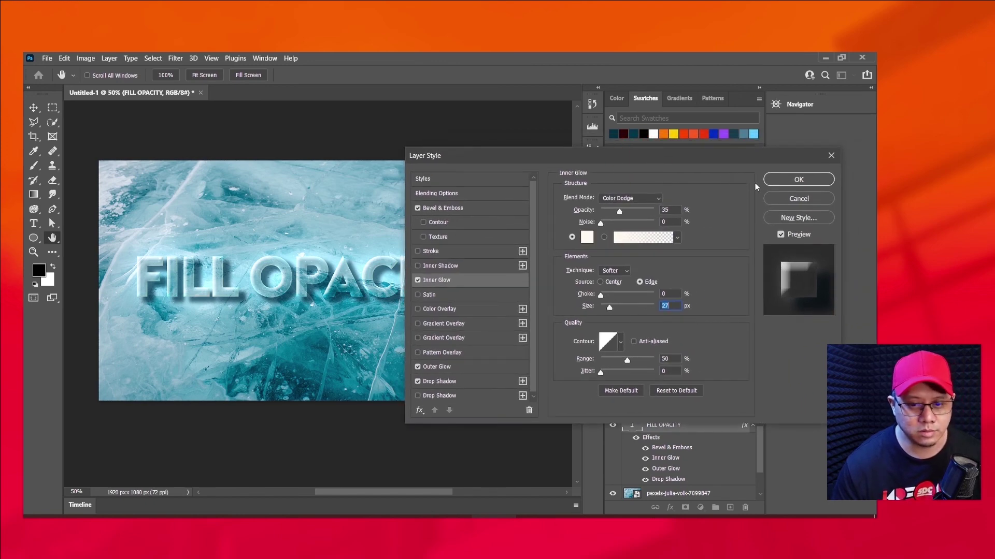
pyautogui.press('Return')
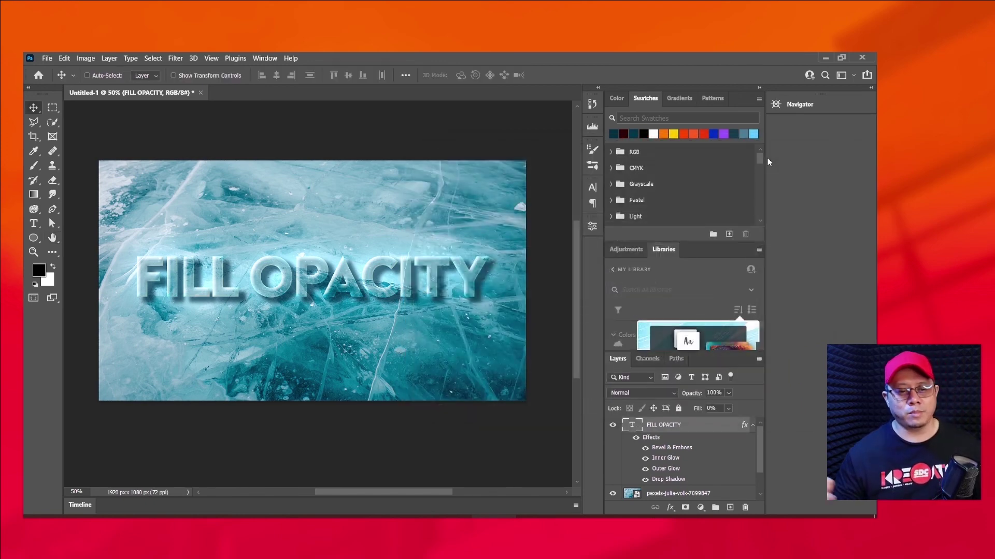